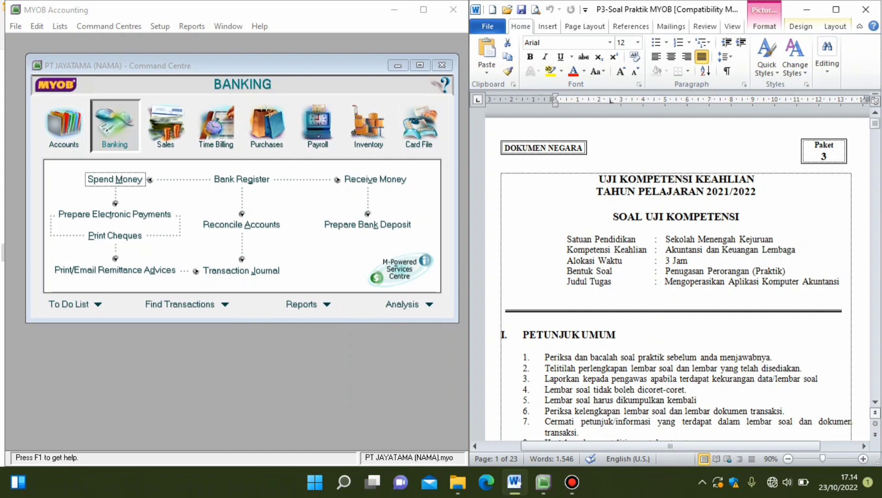
Step: Read through the exam document's instructions, company profile, accounting policies, account list and opening balances per 30 November 2021
scroll(669, 277, "down", 20)
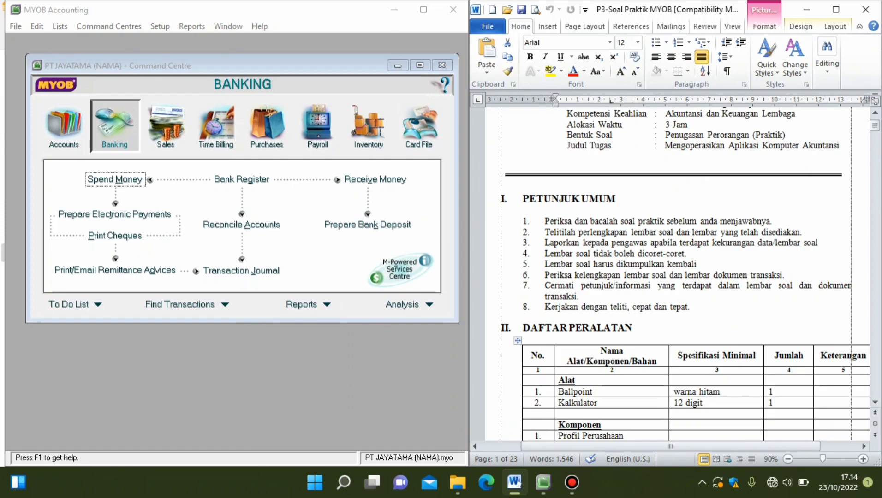
scroll(669, 276, "down", 20)
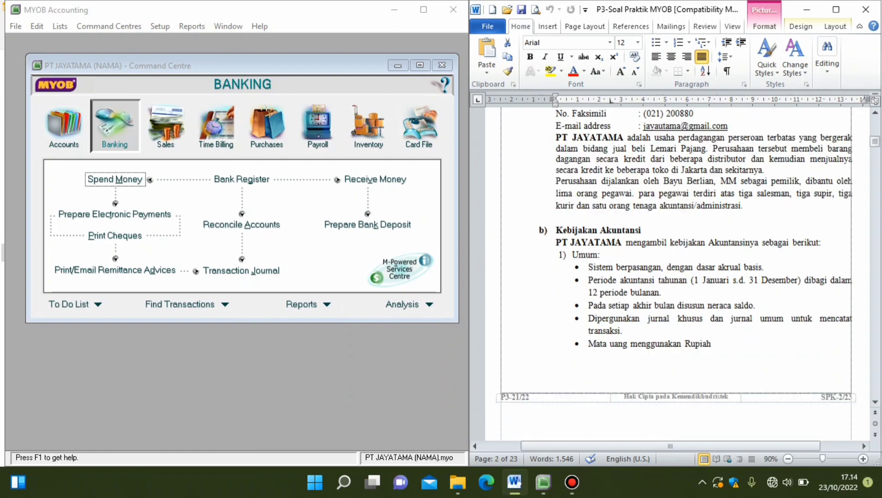
scroll(669, 277, "down", 20)
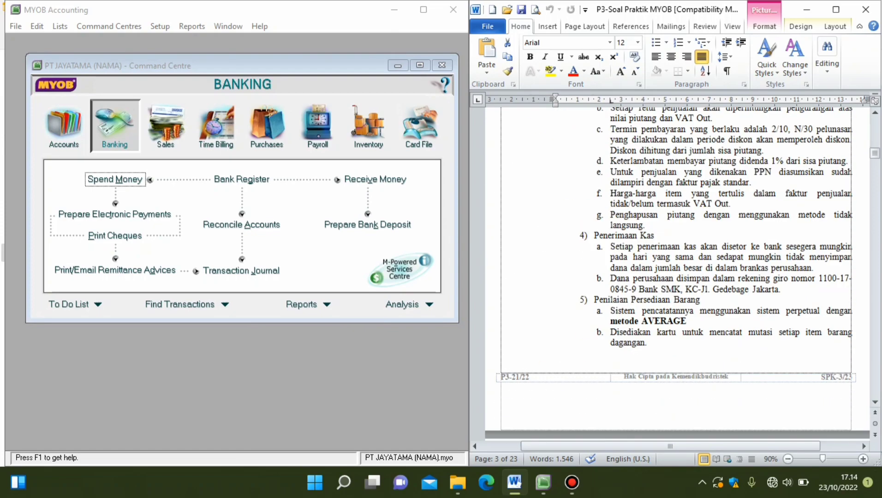
scroll(669, 277, "down", 20)
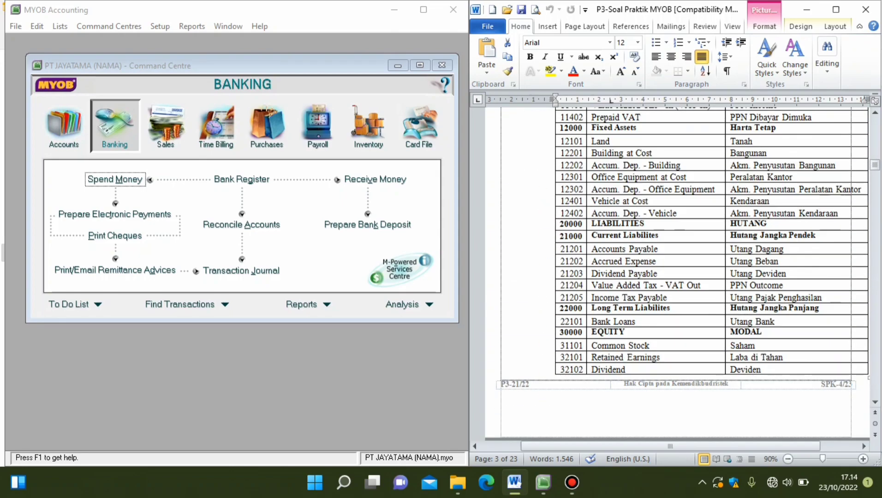
scroll(669, 277, "down", 5)
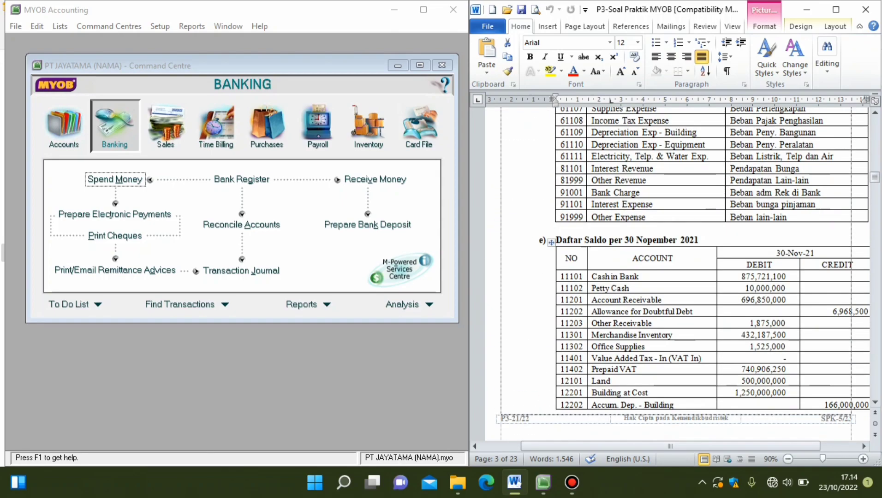
scroll(669, 277, "down", 5)
scroll(669, 277, "down", 15)
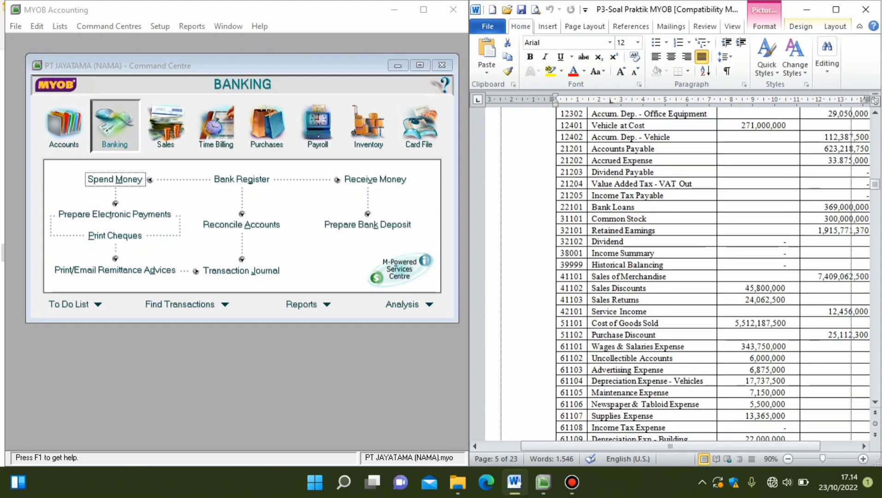
scroll(679, 272, "down", 8)
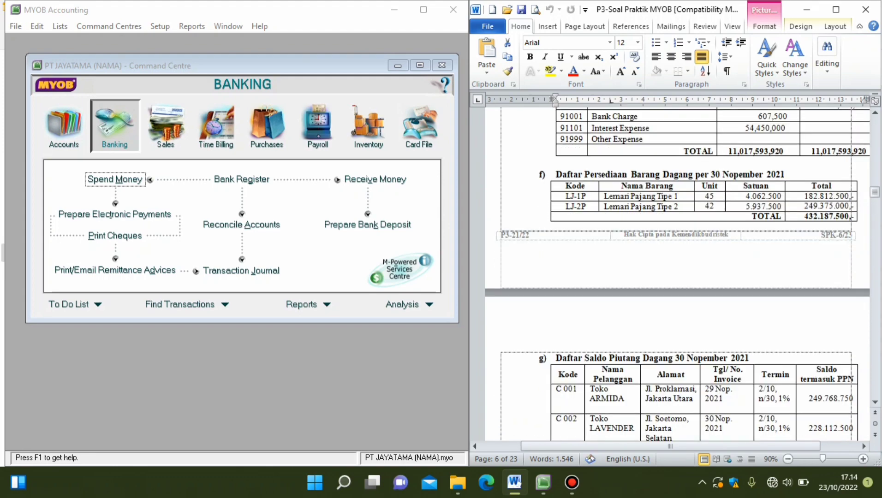
scroll(678, 273, "down", 3)
scroll(669, 277, "down", 4)
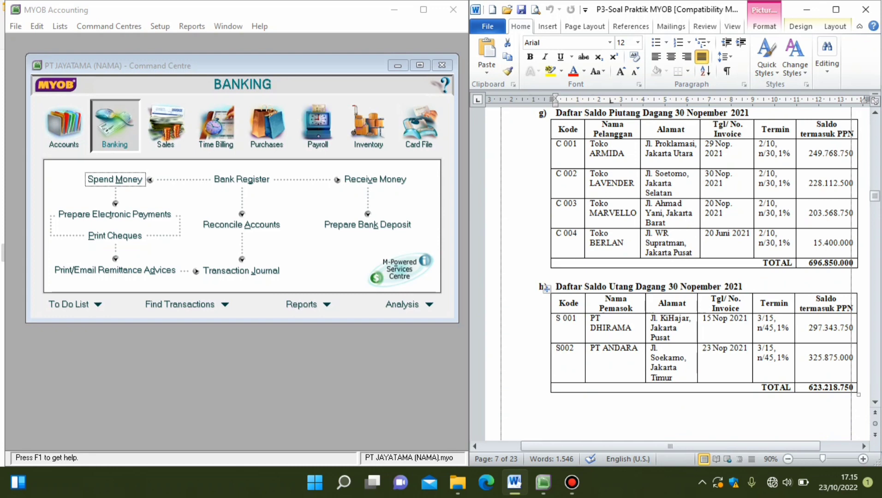
scroll(669, 277, "down", 3)
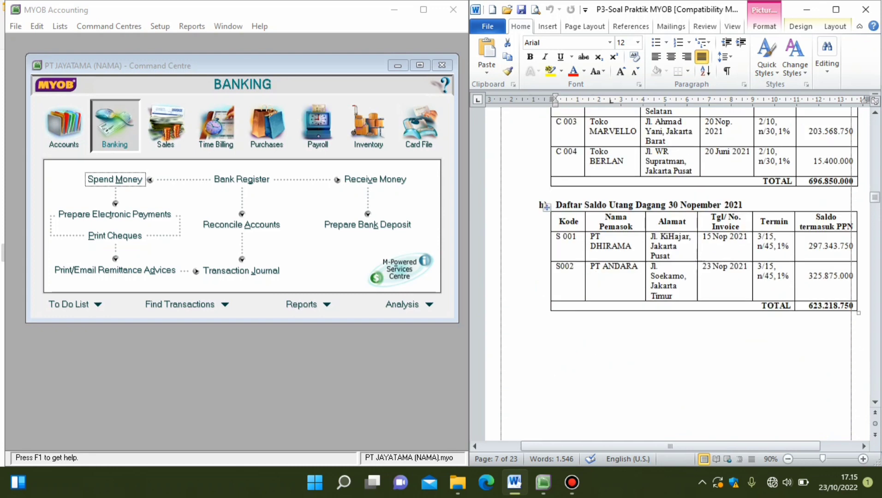
scroll(678, 272, "down", 2)
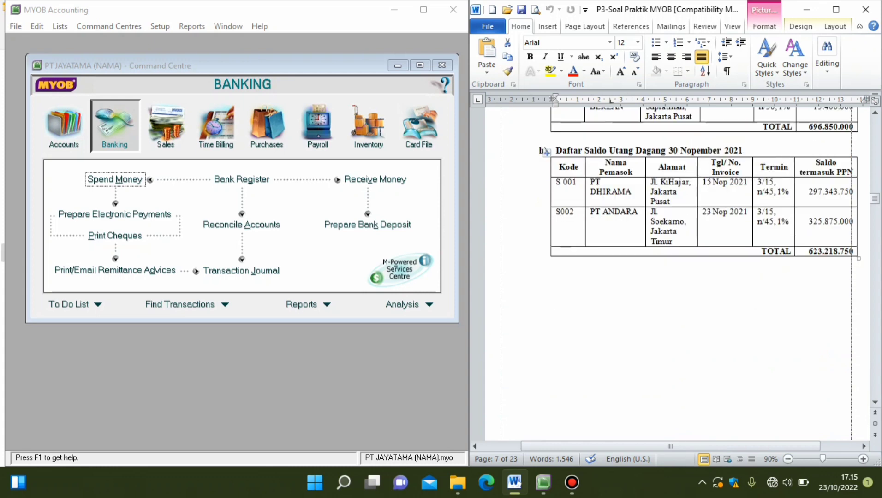
Step: Review transaction documents 01 to 06 in the exam file and compare the Sales and Banking command centres
scroll(676, 277, "down", 12)
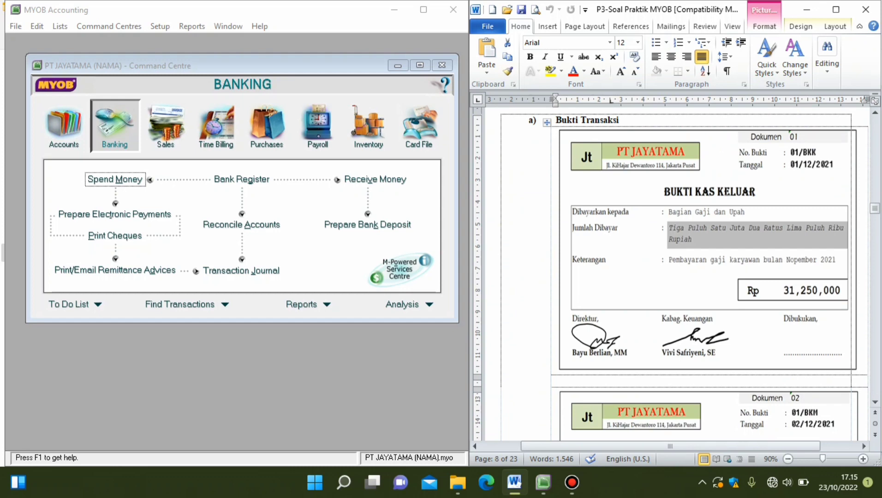
scroll(676, 277, "down", 4)
scroll(676, 277, "down", 5)
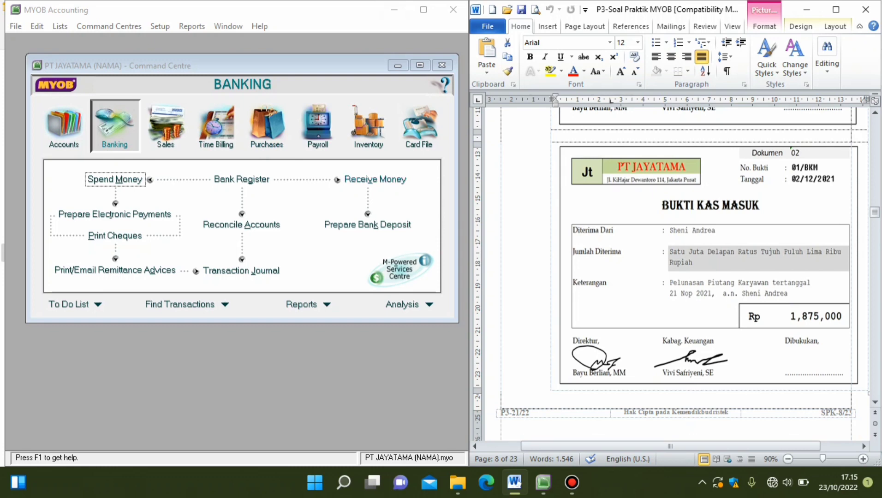
scroll(676, 274, "down", 14)
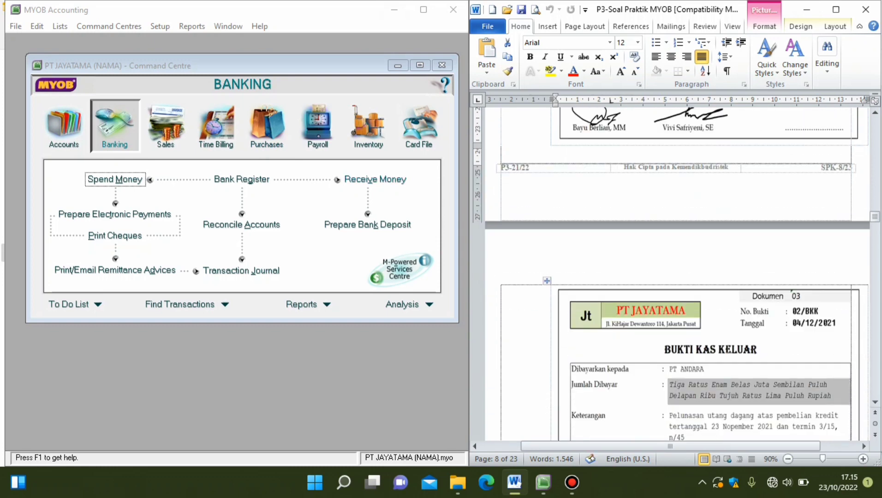
scroll(676, 275, "down", 14)
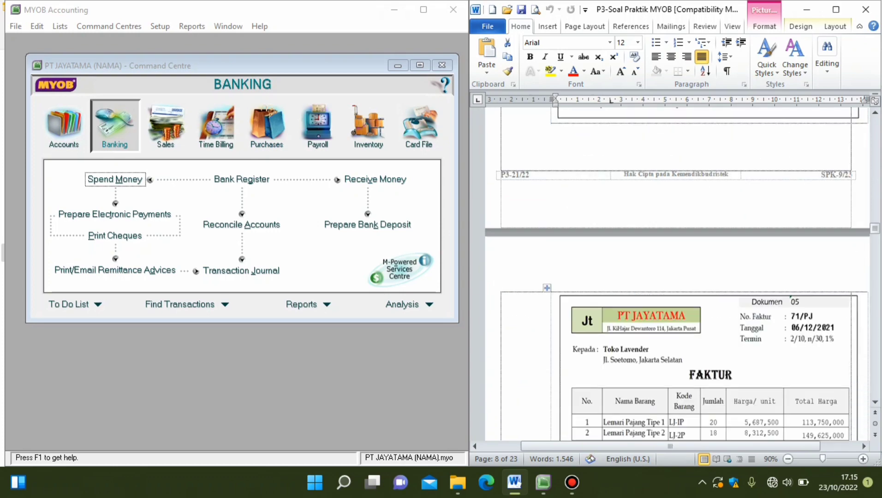
scroll(676, 274, "down", 3)
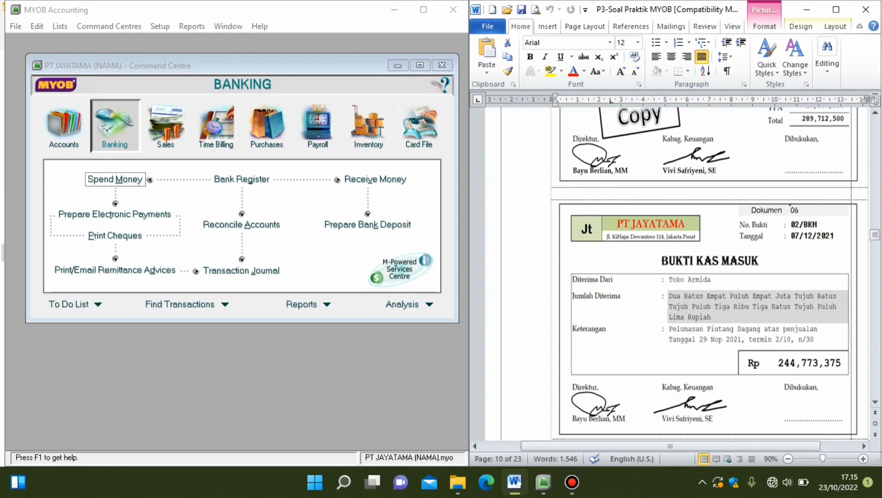
left_click(165, 129)
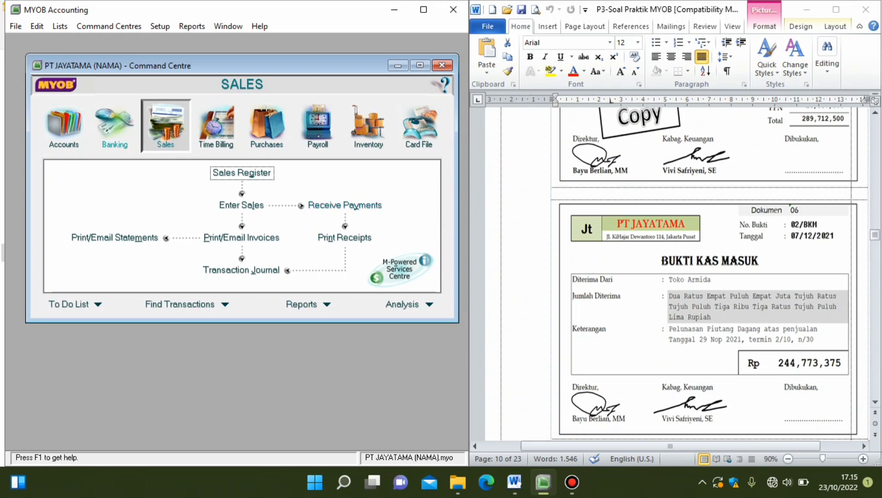
left_click(115, 129)
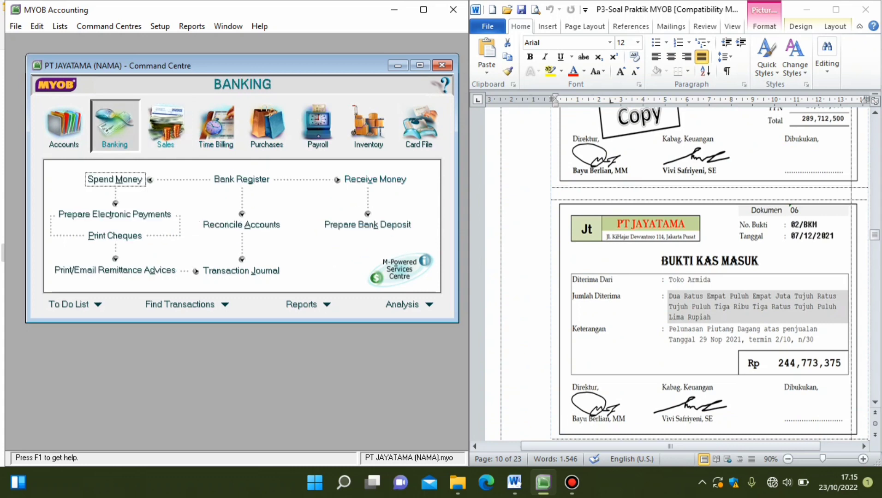
left_click(165, 127)
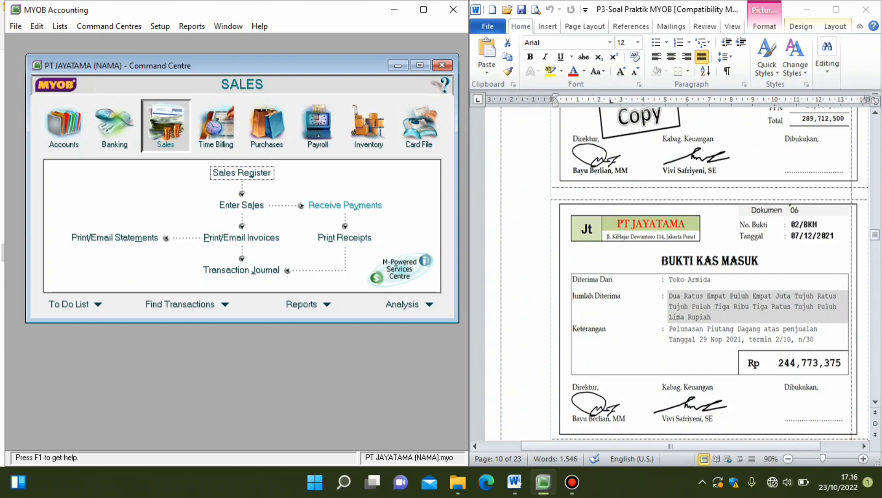
Step: Start a Receive Money entry for Dokumen 02 with tax-inclusive amounts turned off and the ID 01/BKM
scroll(711, 277, "up", 15)
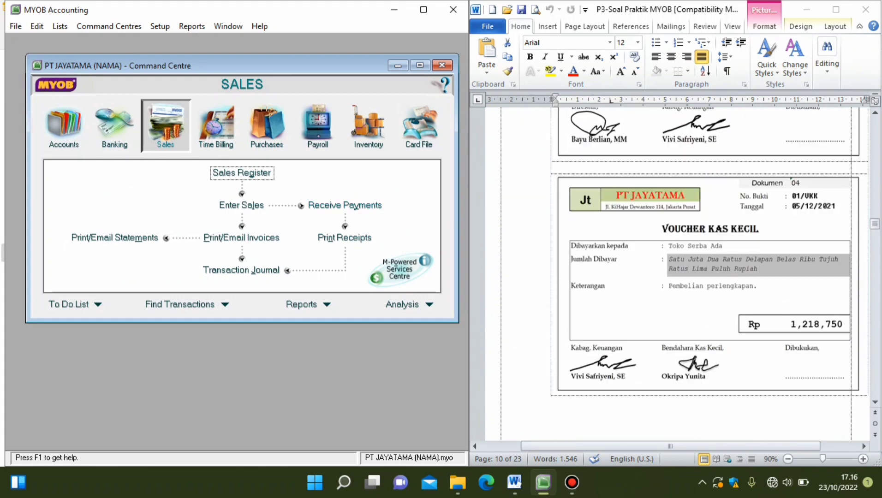
scroll(711, 277, "up", 10)
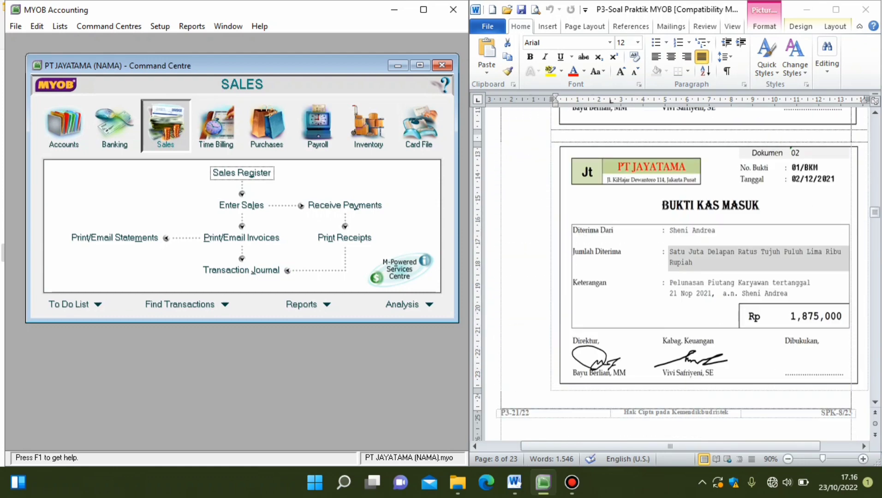
left_click(115, 124)
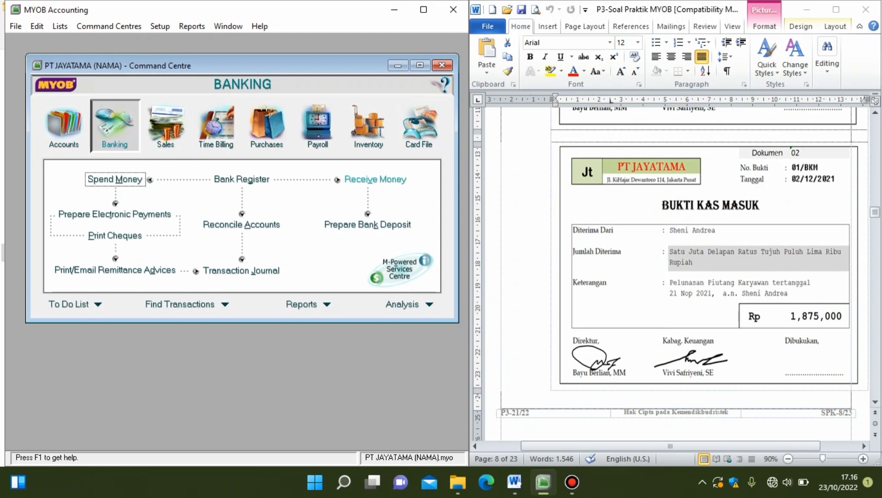
left_click(375, 180)
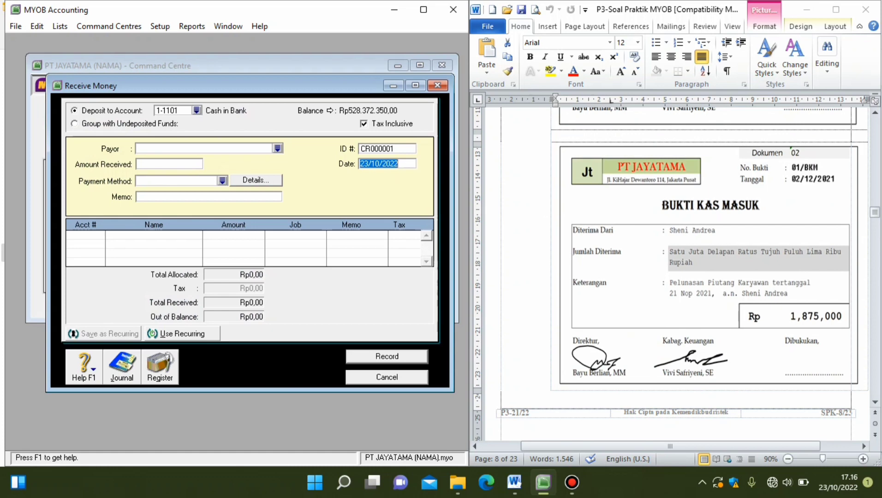
left_click(364, 124)
left_click(386, 148)
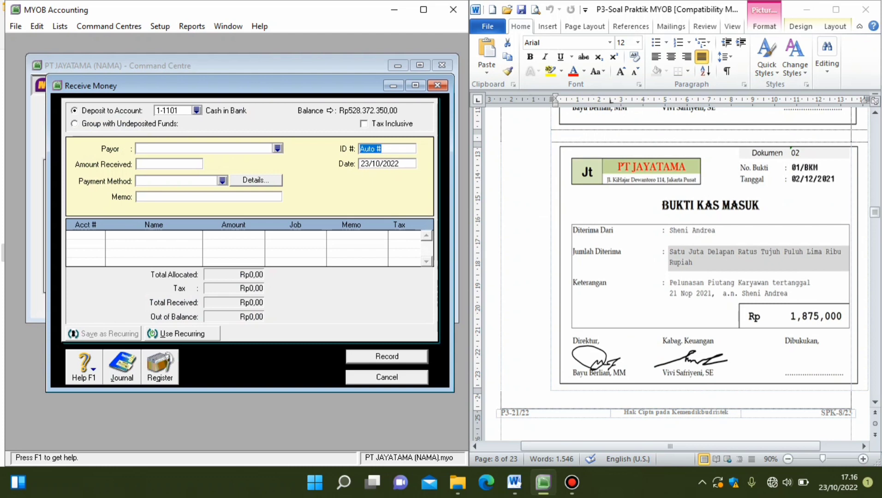
type("01/BKM")
key("Tab")
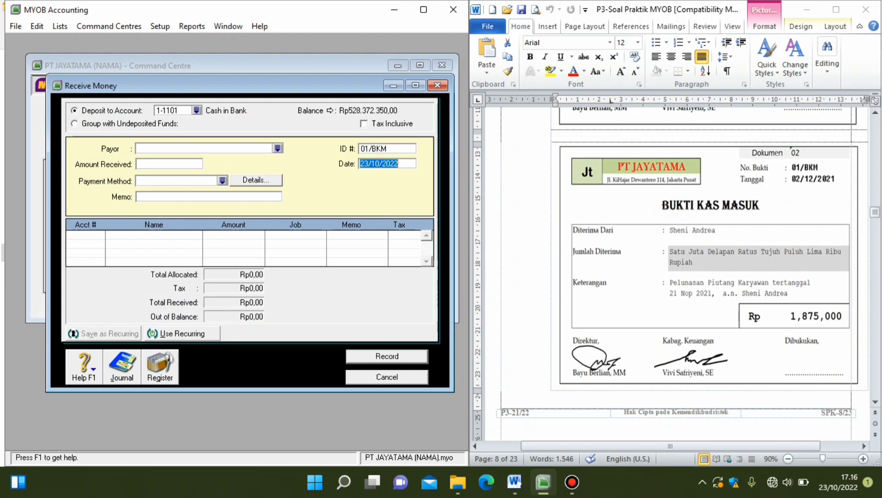
Step: Date the receipt 02/12/2021 and enter an amount received of Rp1.875.000
type("02/12/2021")
key("Tab")
key("BackSpace")
type("1.875.000")
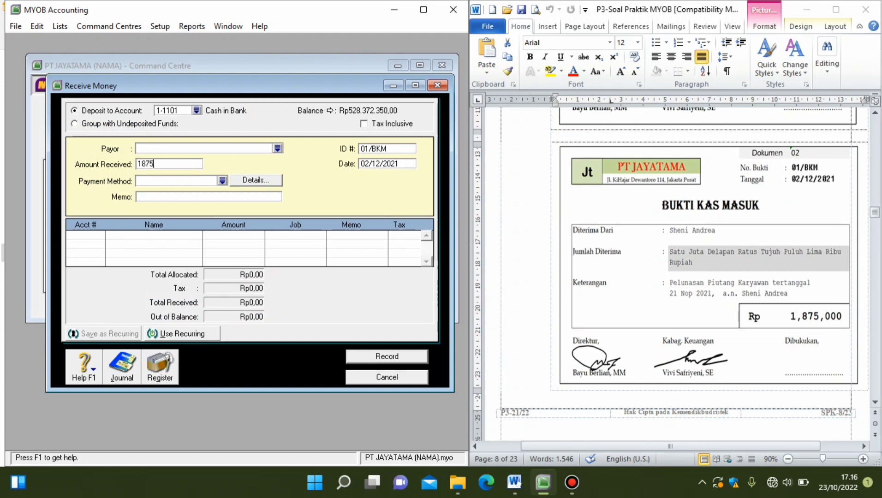
key("Tab")
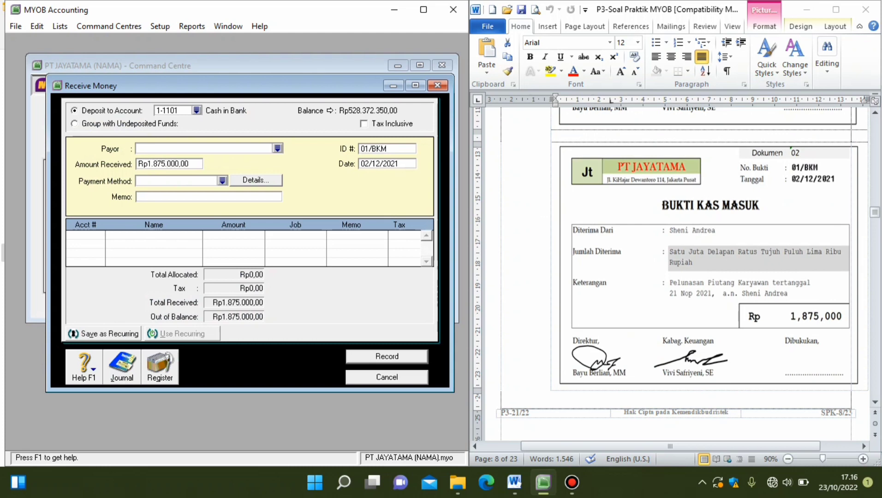
Step: Set the receipt's payment method to Cheque and its memo to PIUTANG KARYAWAN
left_click(223, 180)
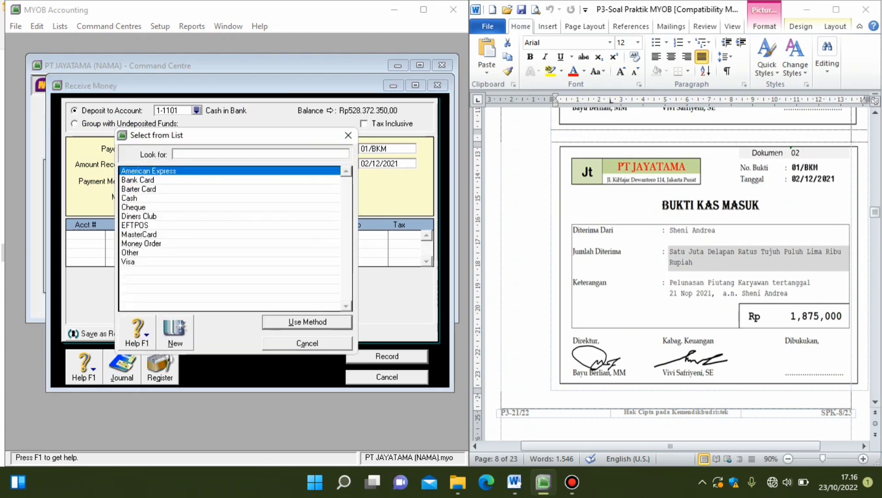
double_click(133, 207)
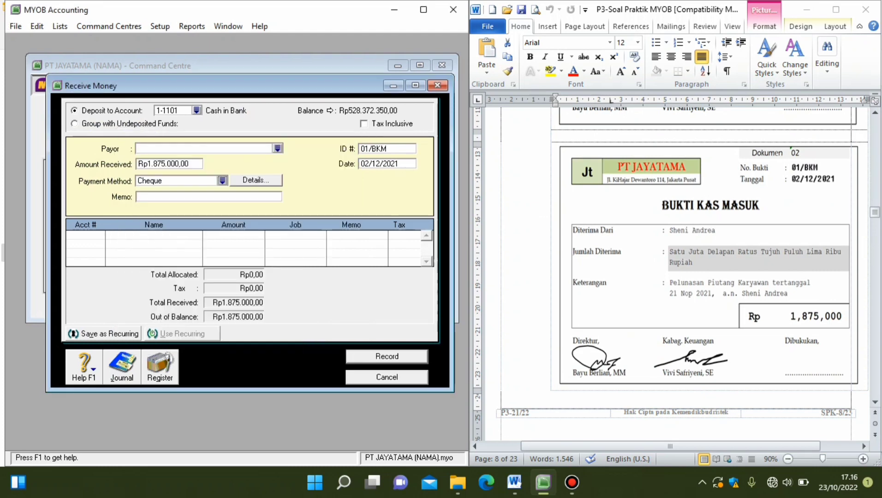
left_click(139, 197)
type("PIUTANG KARYAWAN")
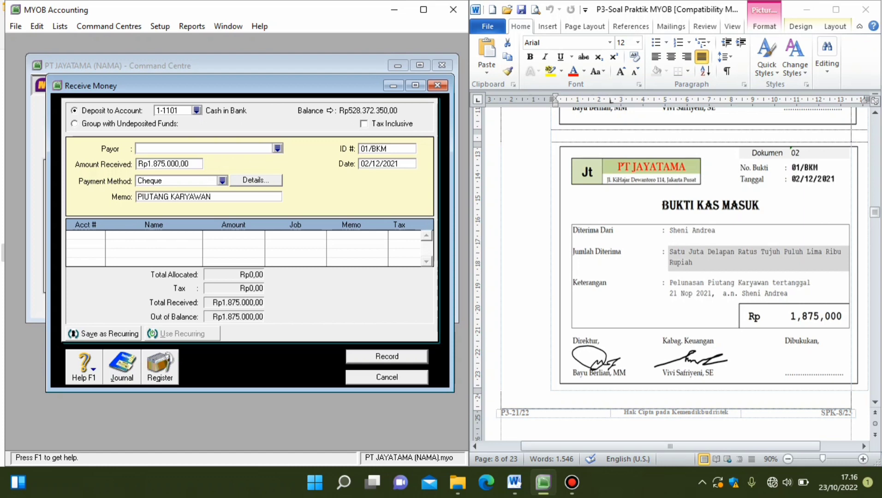
key("Tab")
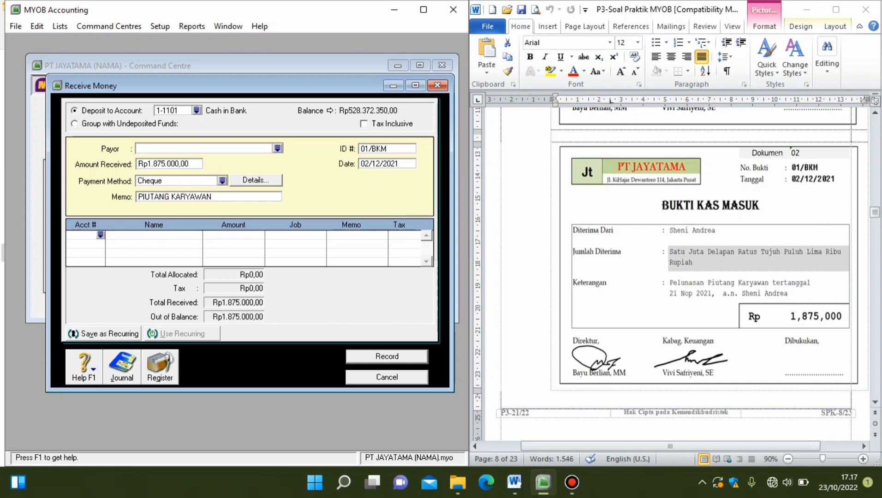
Step: Allocate the receipt to account 1-1203 Other Receivable and check its debit and credit postings in the transaction recap
key("Tab")
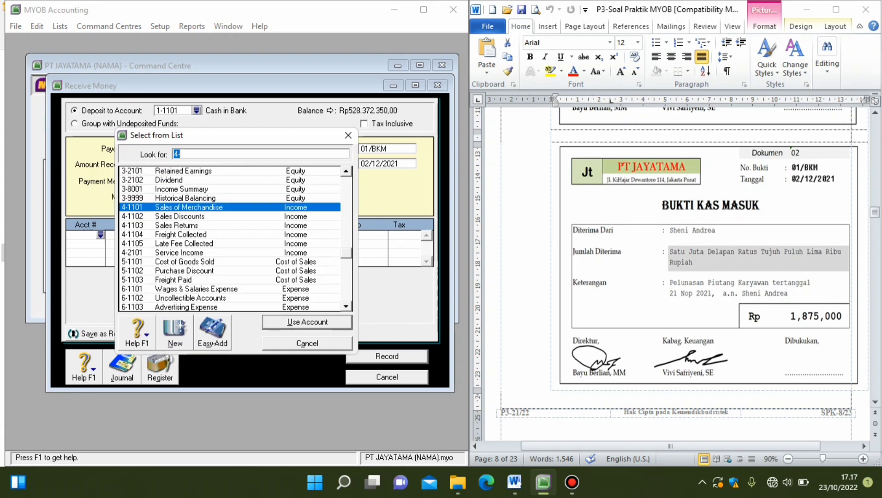
left_click_drag(346, 253, 346, 182)
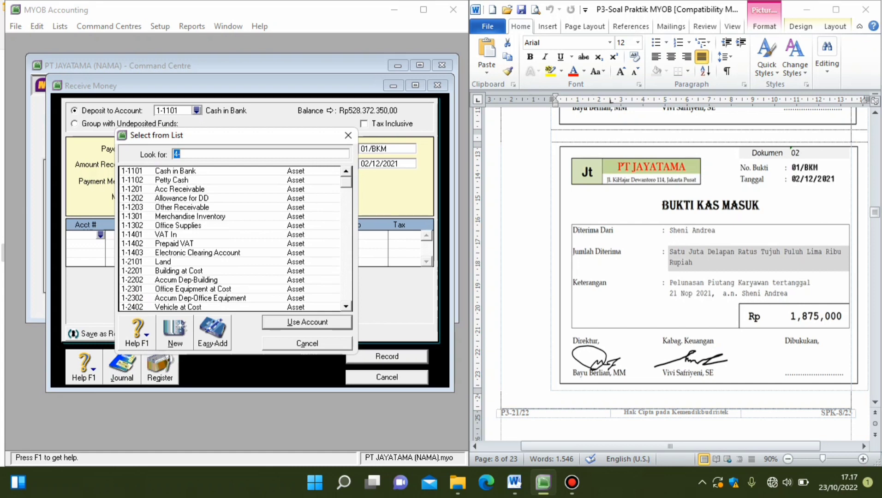
type("1-1203")
key("Return")
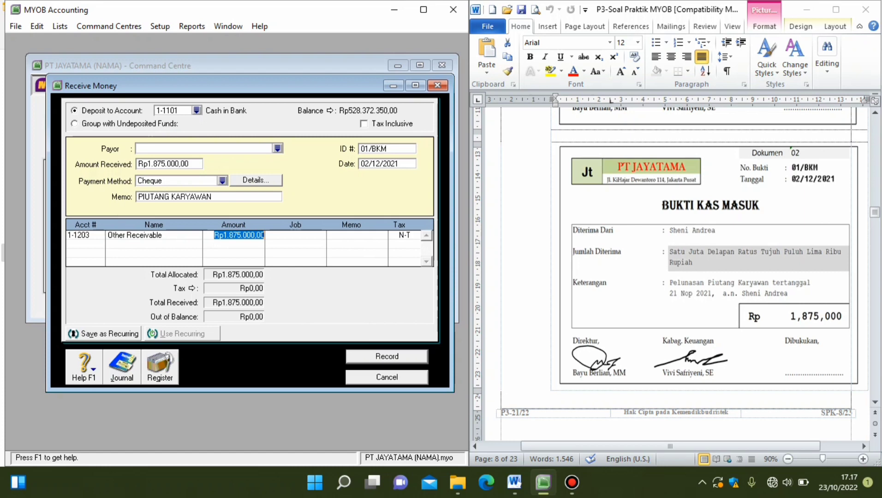
key("ctrl+r")
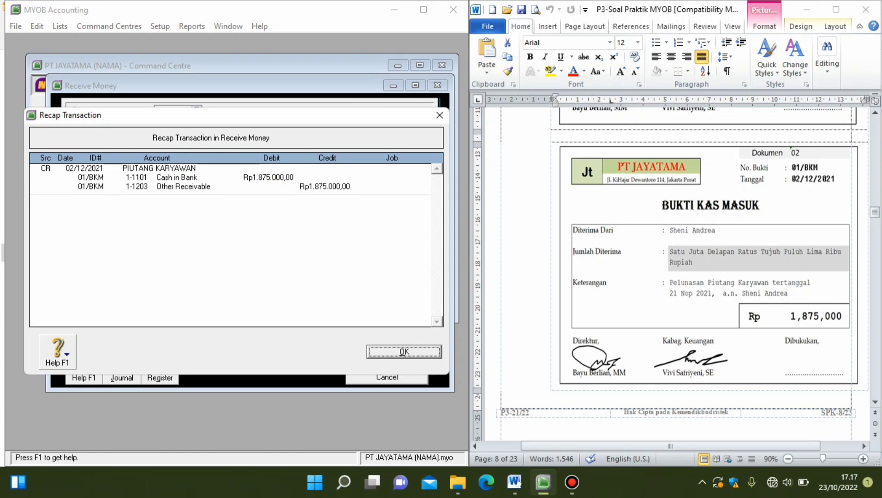
key("Return")
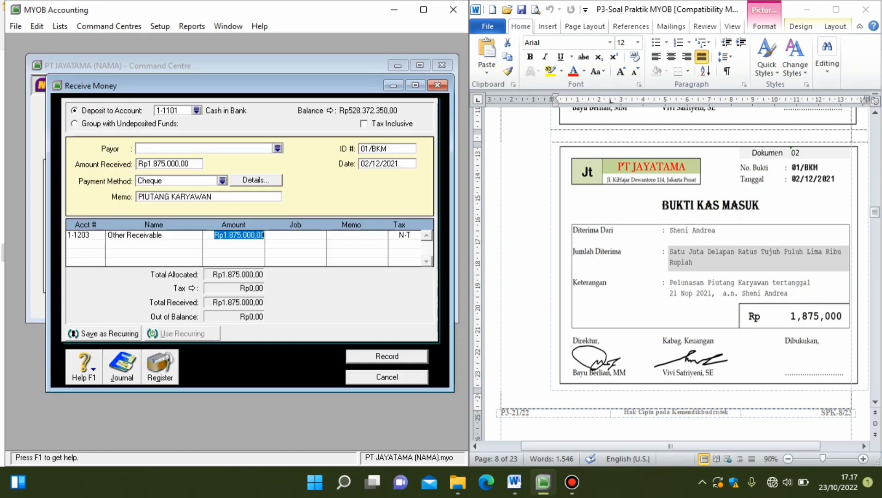
Step: Record the employee receivable receipt for Dokumen 02 and close the receipt entry window
key("Return")
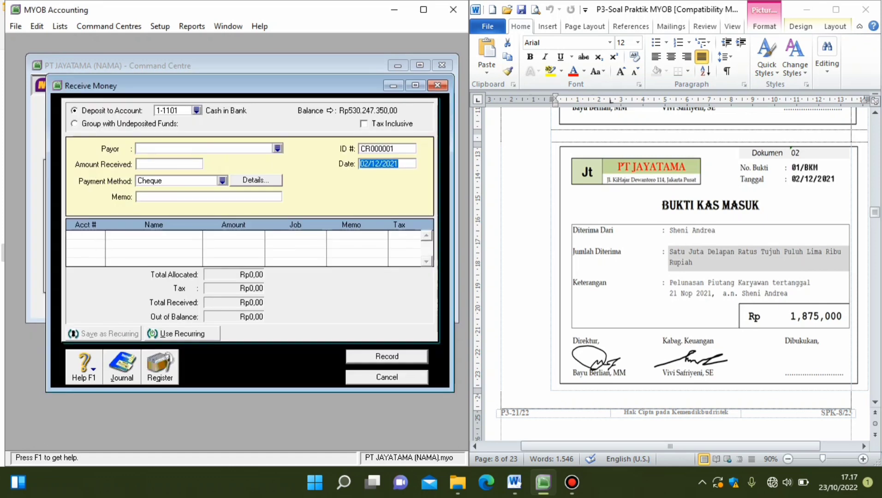
key("Escape")
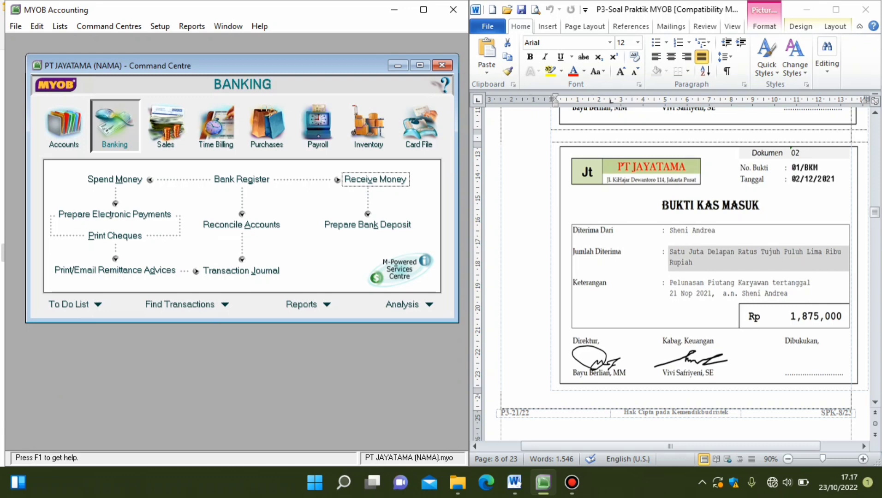
Step: Find Dokumen 06 in the exam document and start a Receive Payments entry for customer Toko ARMIDA
scroll(676, 275, "down", 10)
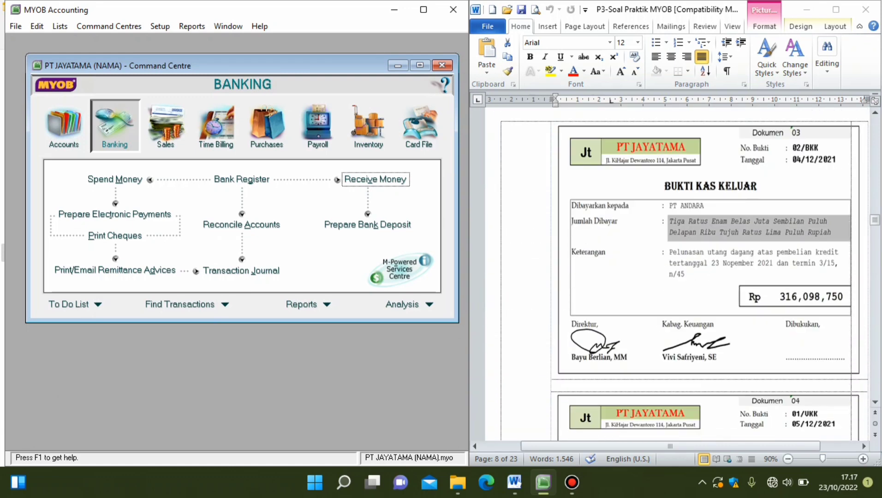
scroll(676, 275, "down", 12)
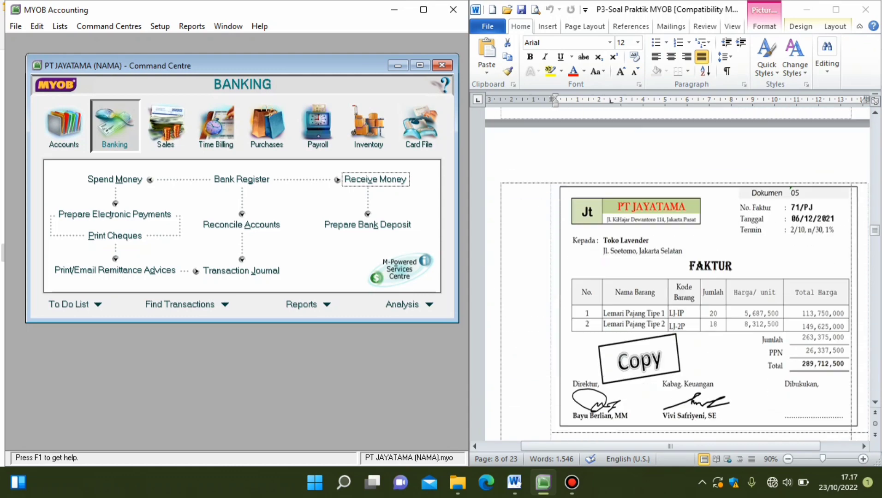
scroll(677, 275, "down", 10)
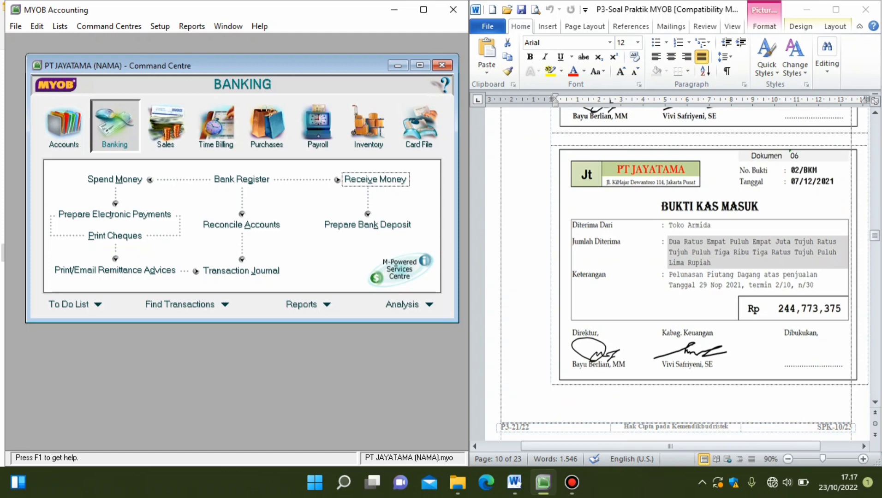
left_click(166, 132)
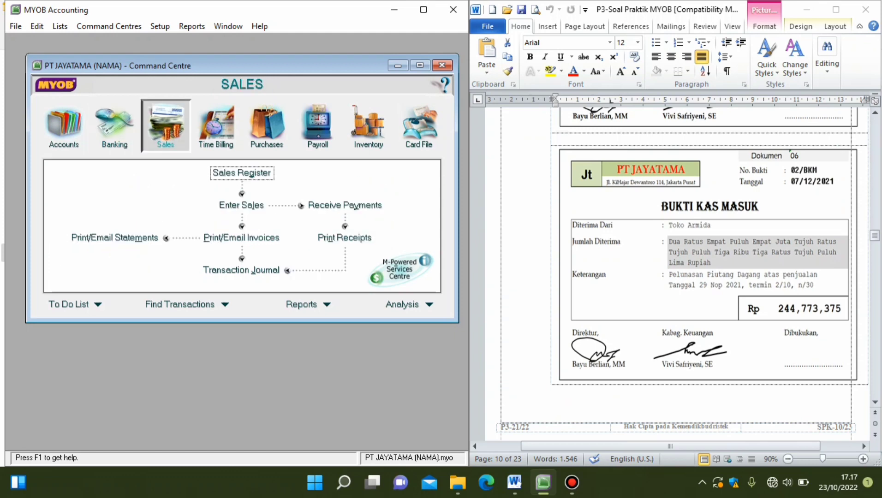
left_click(345, 205)
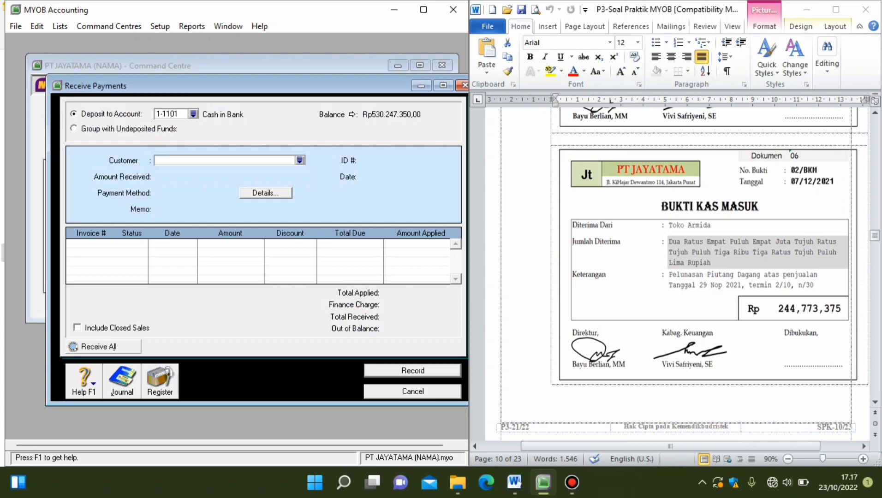
left_click(300, 160)
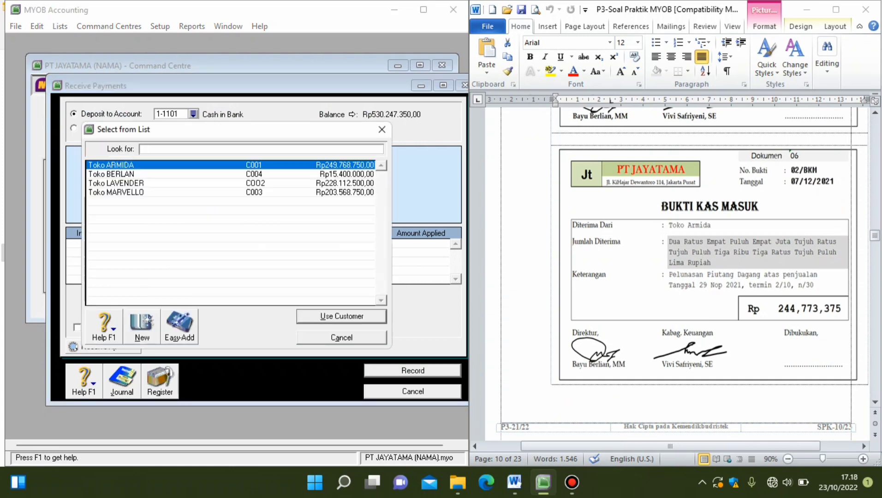
key("Return")
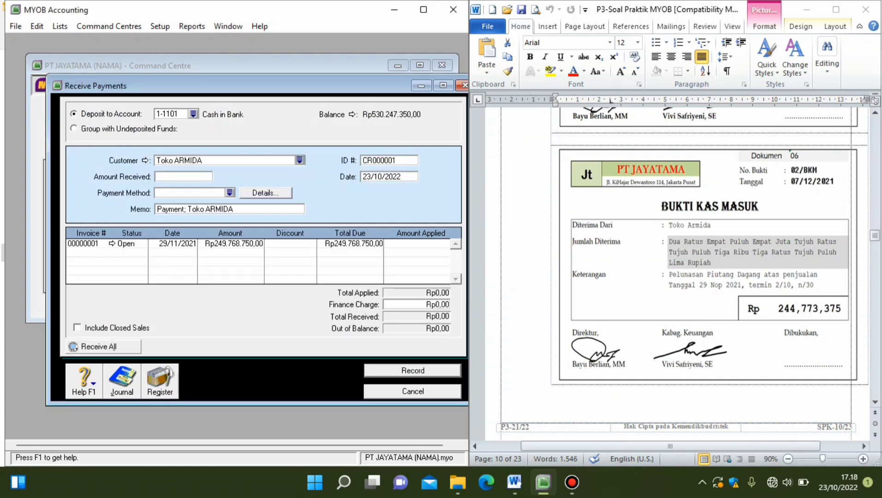
Step: Set the payment's ID to 02/BKM and its date to 07/12/2021
left_click(389, 161)
type("02/BKM")
key("Tab")
key("Home")
key("Delete")
key("Delete")
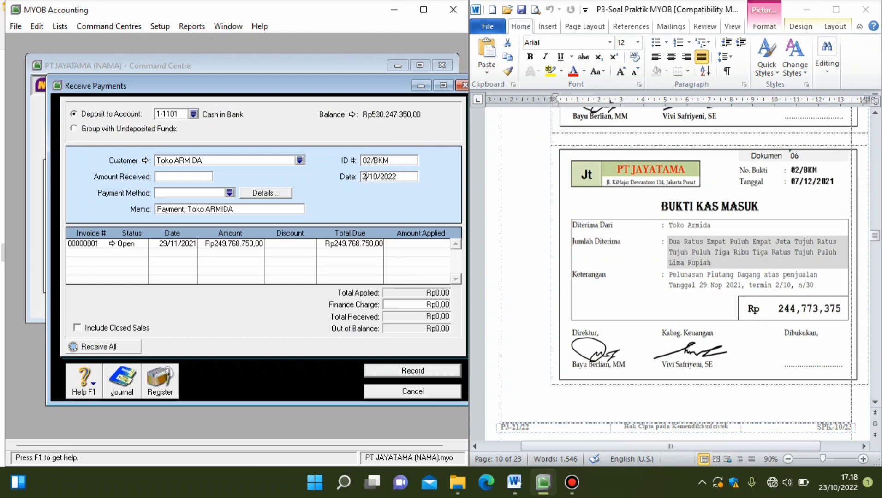
type("07")
key("BackSpace")
type("2")
key("End")
key("BackSpace")
type("1")
key("Tab")
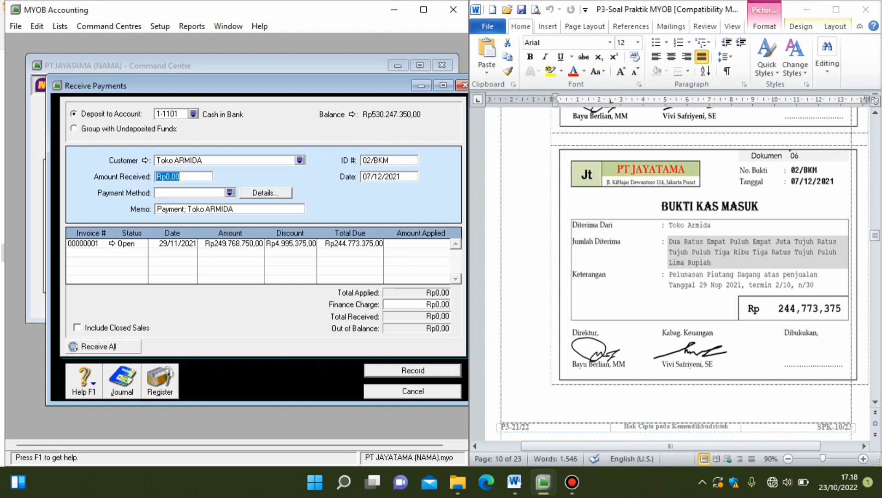
Step: Enter Rp244.773.375 received by Cheque, apply it to Toko ARMIDA's open invoice, and close the entry without recording
type("244773375")
left_click(229, 193)
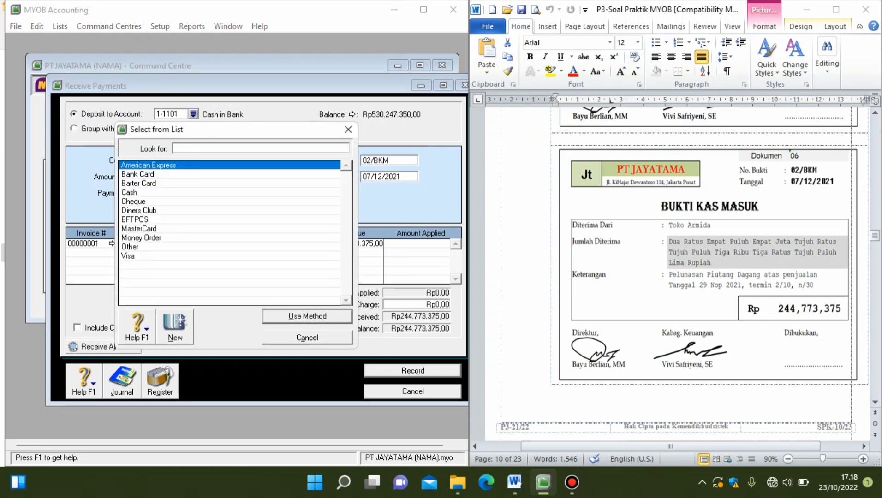
double_click(133, 202)
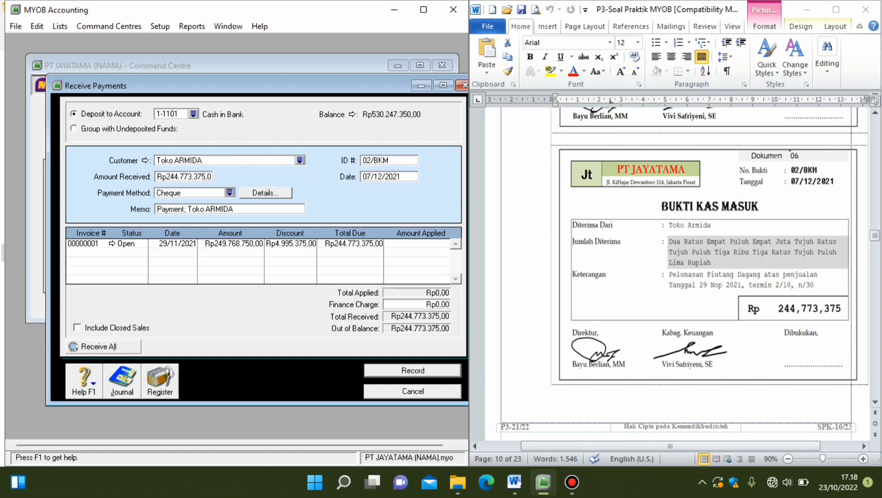
left_click(417, 244)
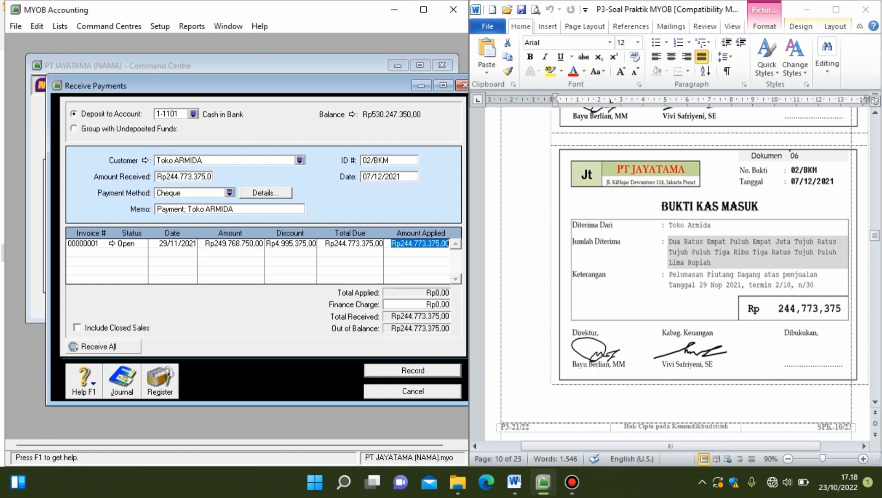
key("Tab")
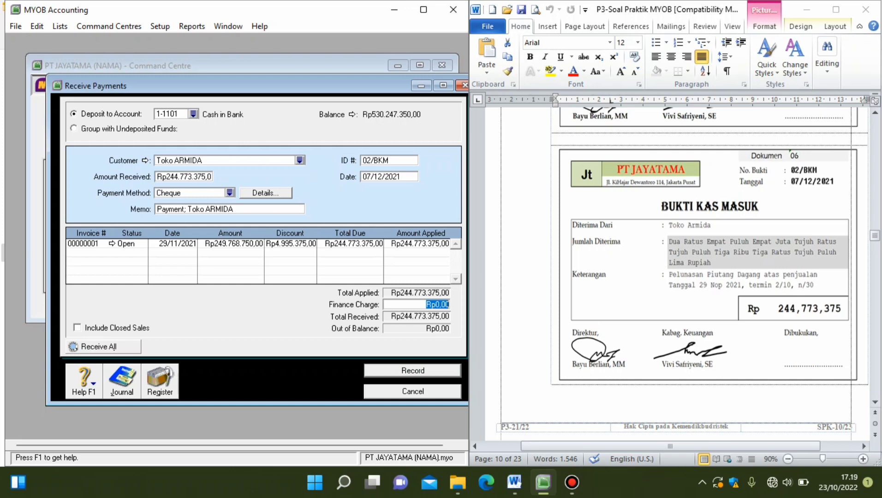
key("Escape")
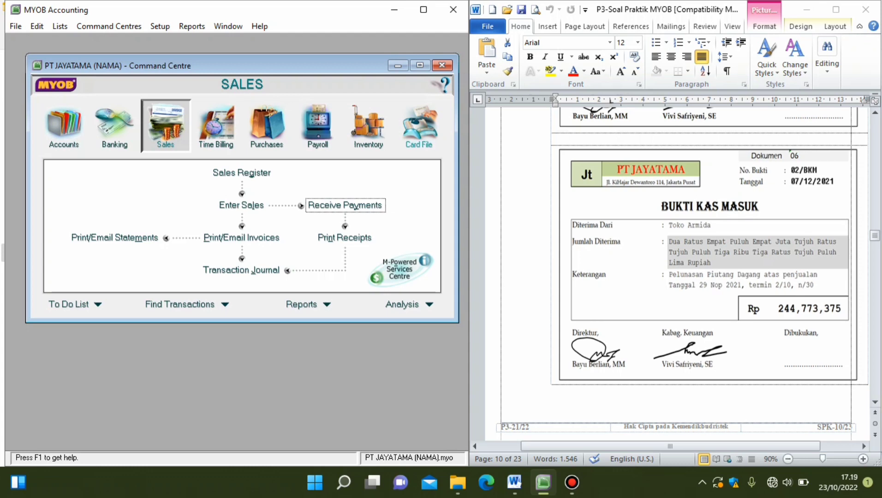
Step: Check the customer terms in the selling details of Toko ARMIDA's customer card
left_click(419, 130)
left_click(241, 179)
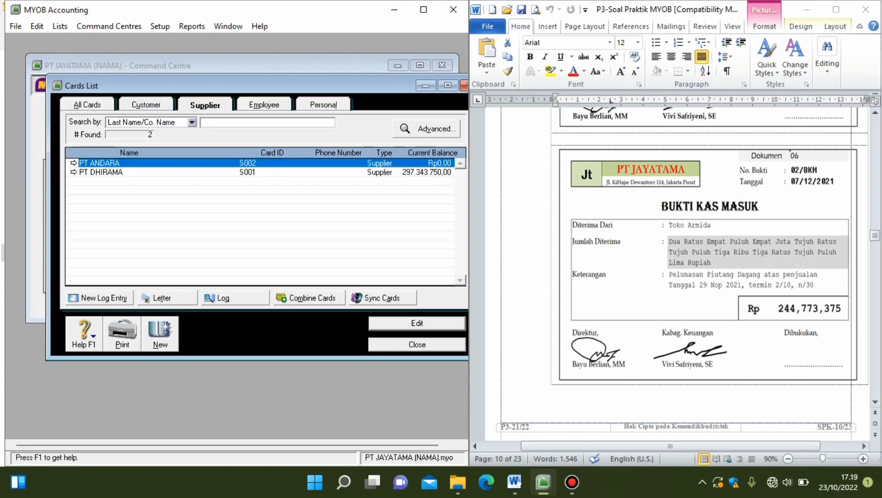
left_click(146, 105)
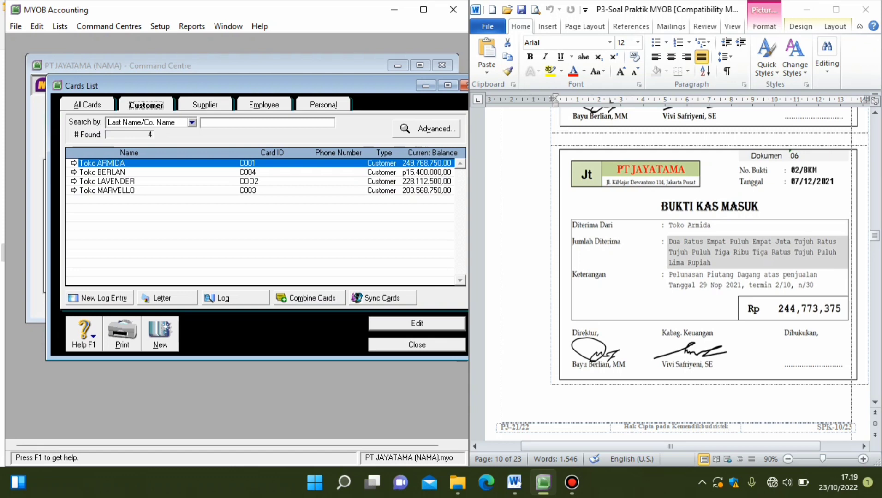
left_click(74, 163)
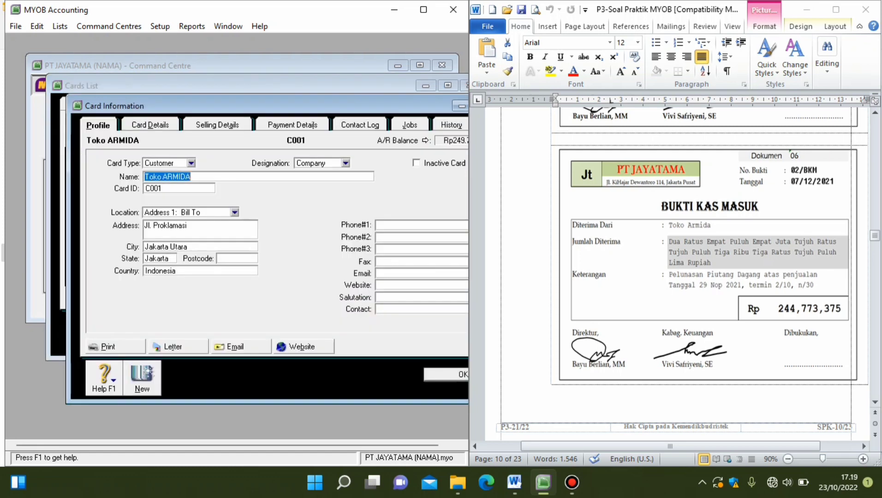
left_click(217, 125)
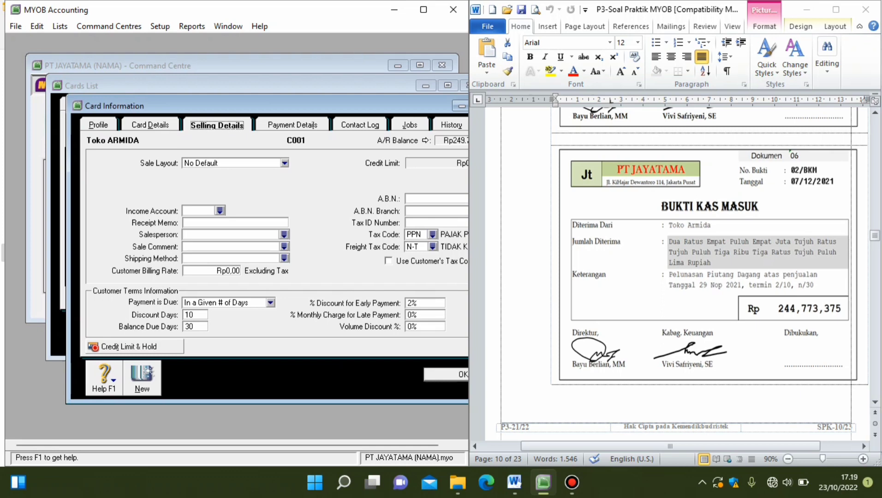
left_click(452, 375)
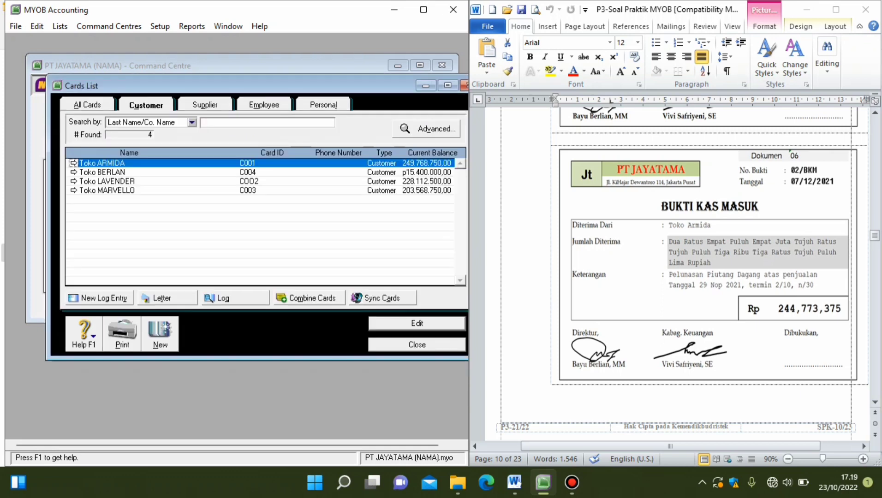
Step: Go through the customers from Toko ARMIDA to Toko MARVELLO in the cards list and close it
key("Down")
key("Down")
key("Down")
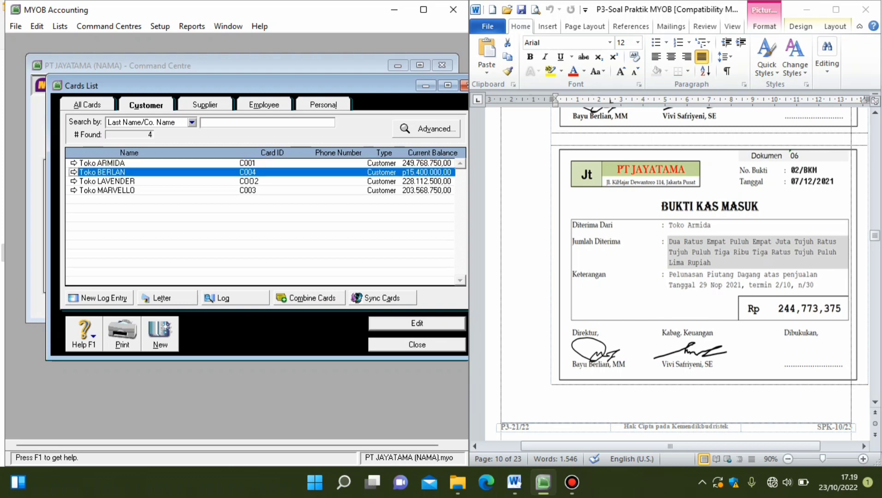
left_click(103, 163)
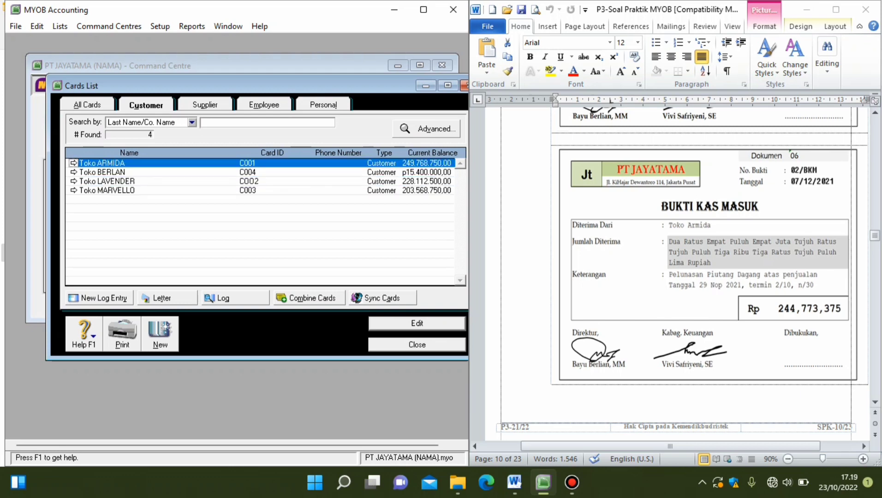
key("Down")
key("Down")
key("Down")
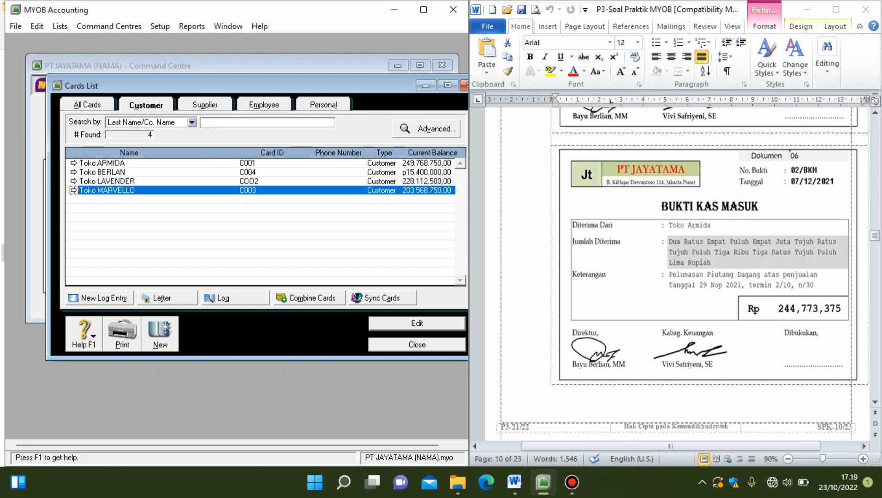
key("Escape")
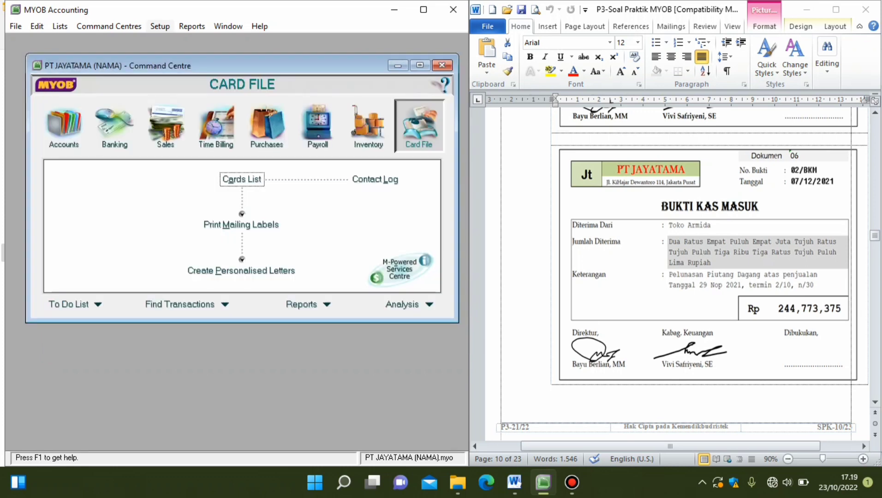
Step: Check the credit terms of Toko ARMIDA's historical sale in the opening customer balances
left_click(160, 26)
mouse_move(221, 56)
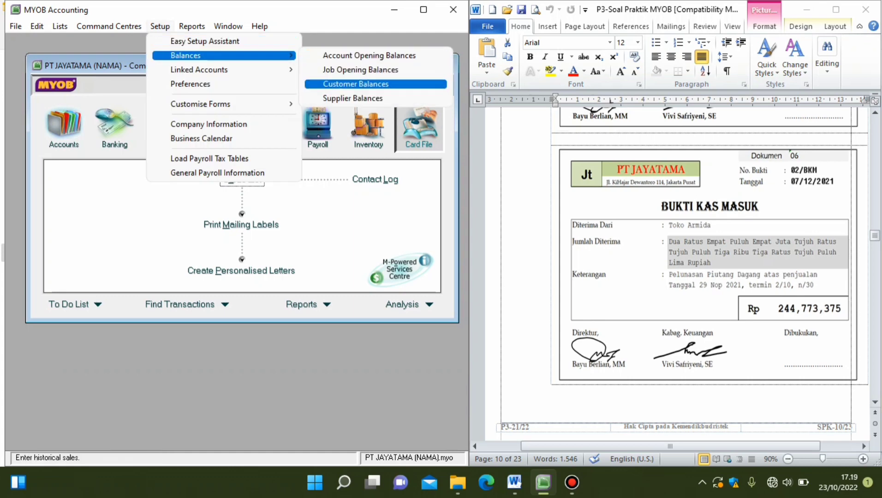
left_click(356, 84)
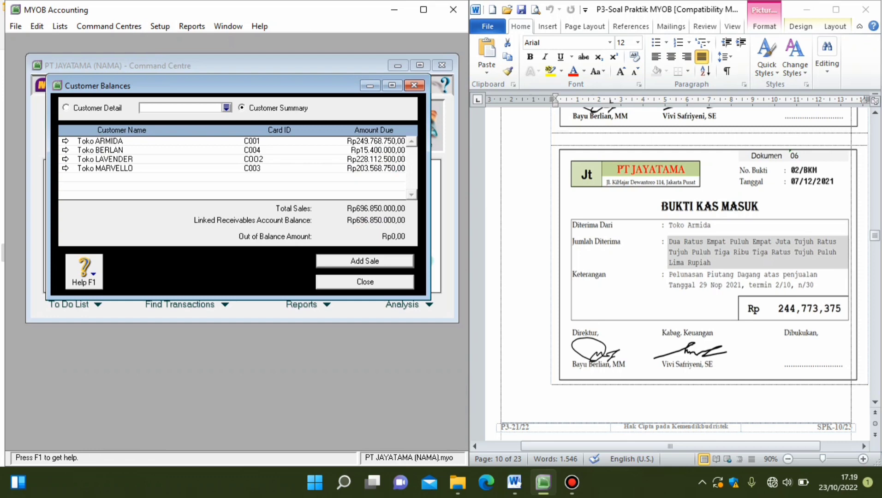
double_click(66, 141)
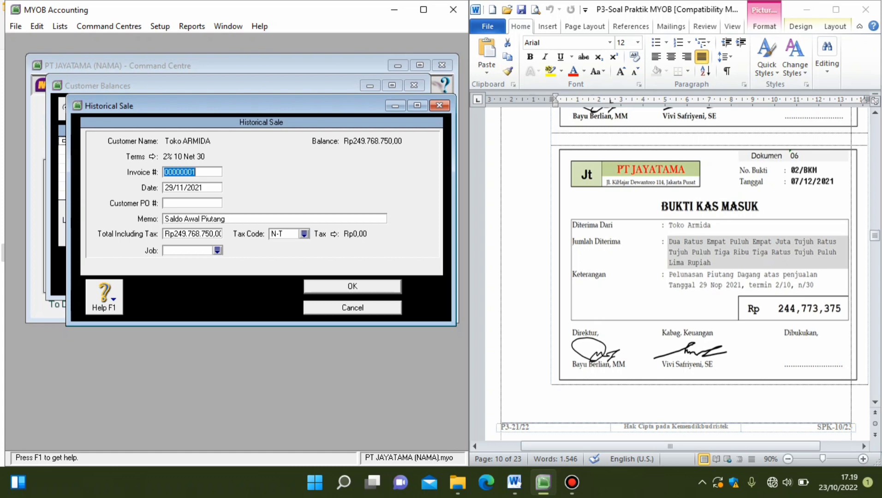
left_click(152, 157)
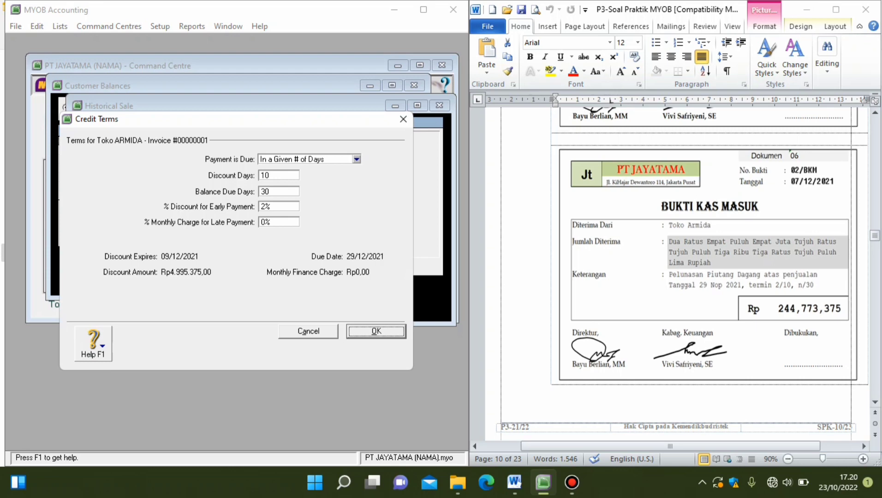
key("Return")
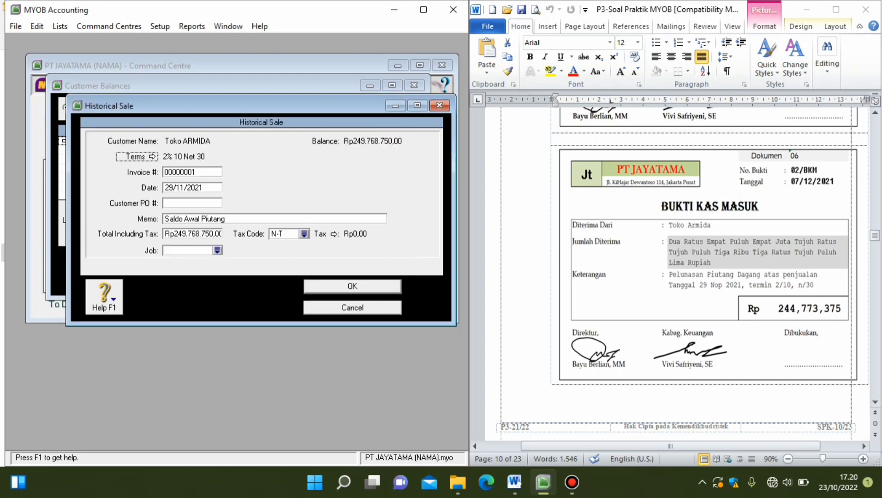
key("Return")
key("Return")
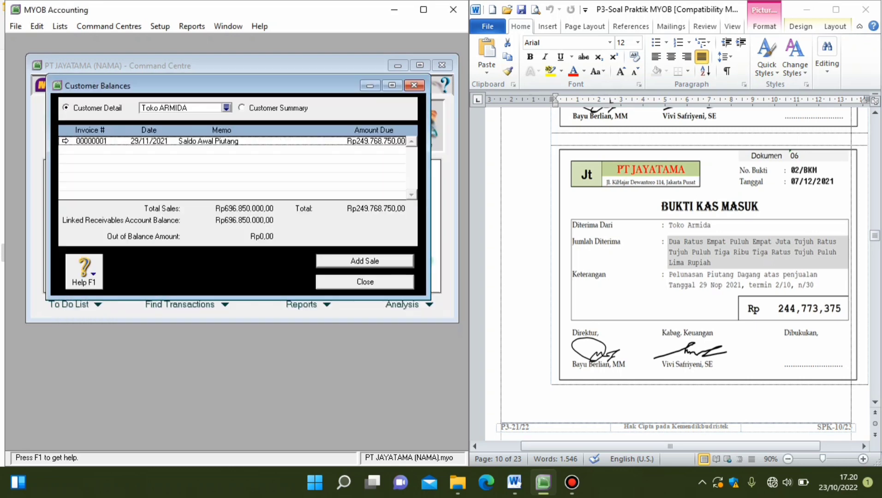
key("Return")
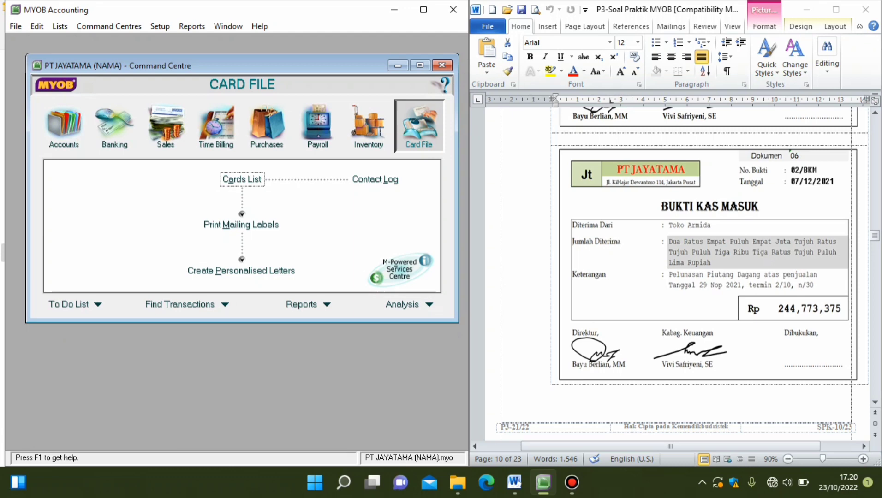
Step: Start a new Receive Payments entry for customer Toko ARMIDA
left_click(166, 127)
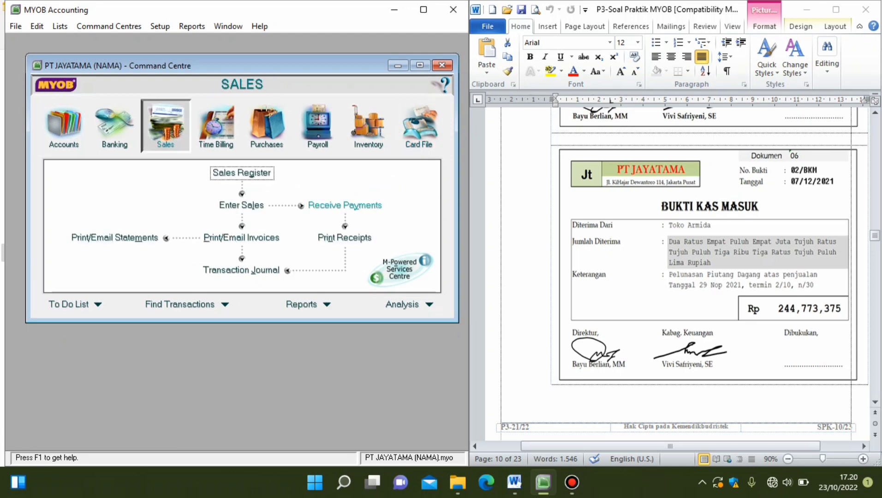
left_click(345, 206)
key("Tab")
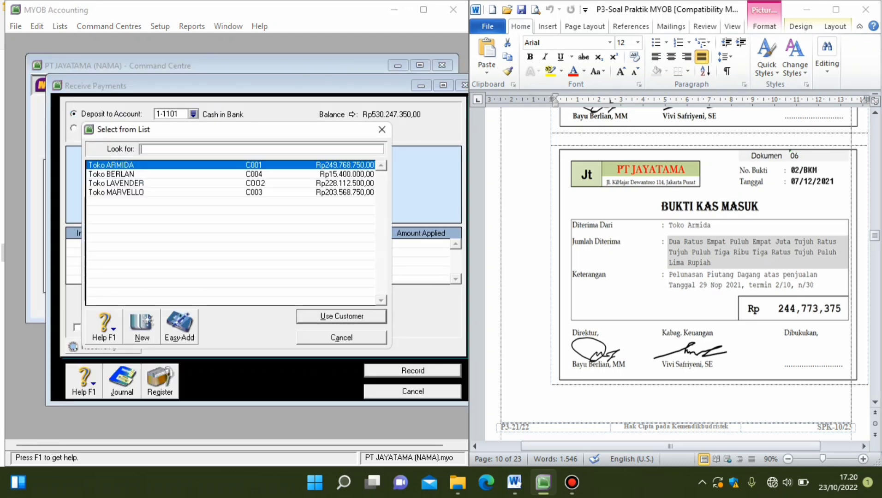
key("Return")
key("Tab")
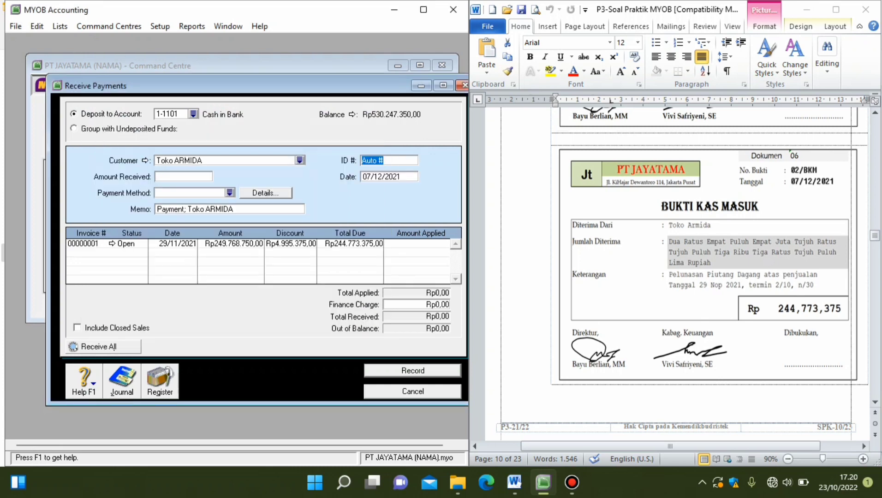
Step: Set the Toko ARMIDA payment's ID to 02/BKM and its amount received to Rp244.773.375
type("02/BKM")
key("Tab")
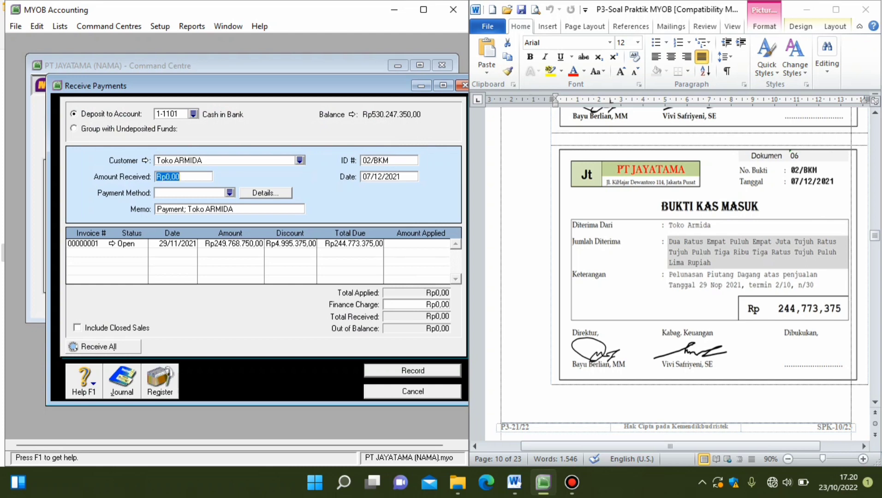
type("244773375")
key("Tab")
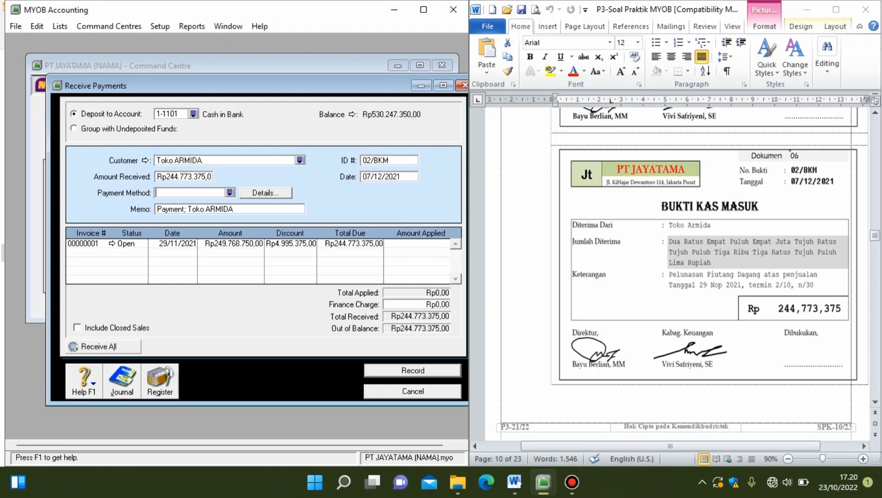
Step: Set the payment method to Cheque and apply Rp244.773.375 to the open invoice of 29/11/2021
key("Return")
type("Cheque")
key("Return")
key("Tab")
key("Tab")
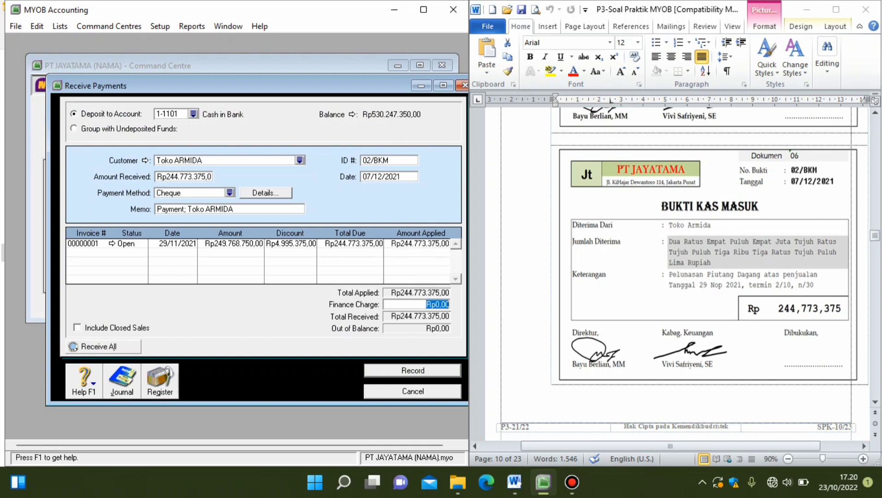
Step: Review the recap of the Toko ARMIDA payment, record it with the discount credit memo left to print later, and close Receive Payments
key("ctrl+r")
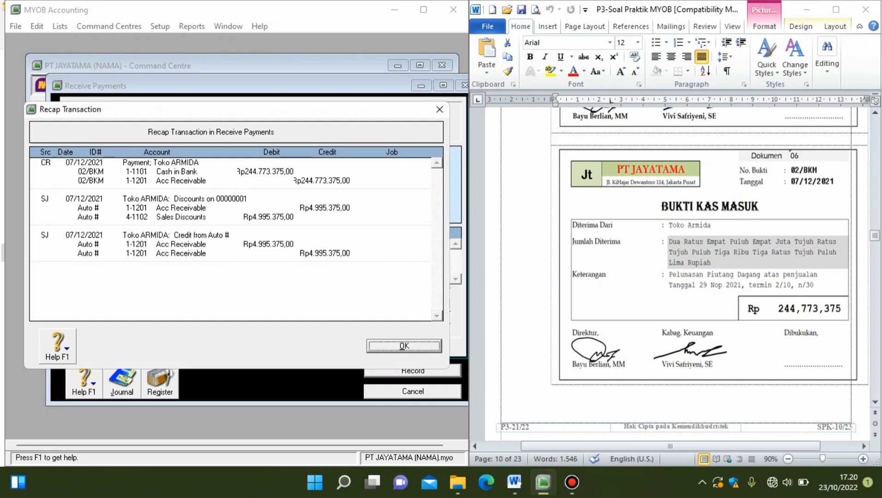
key("Return")
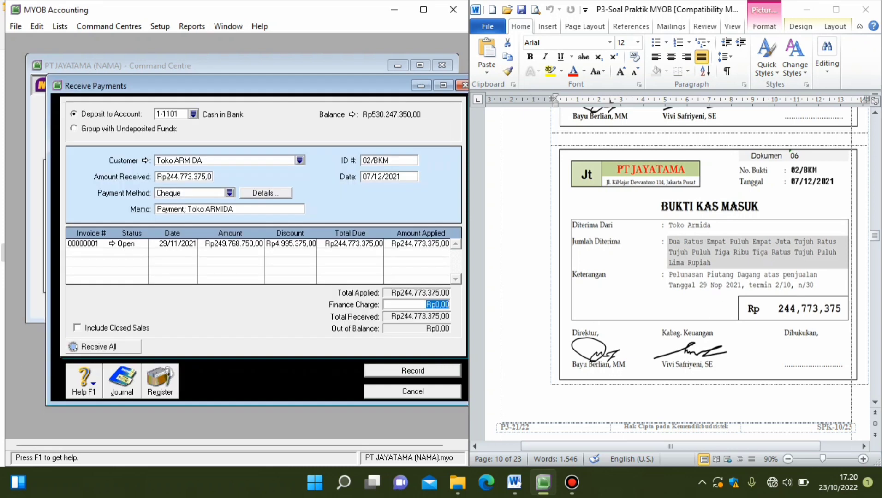
key("Return")
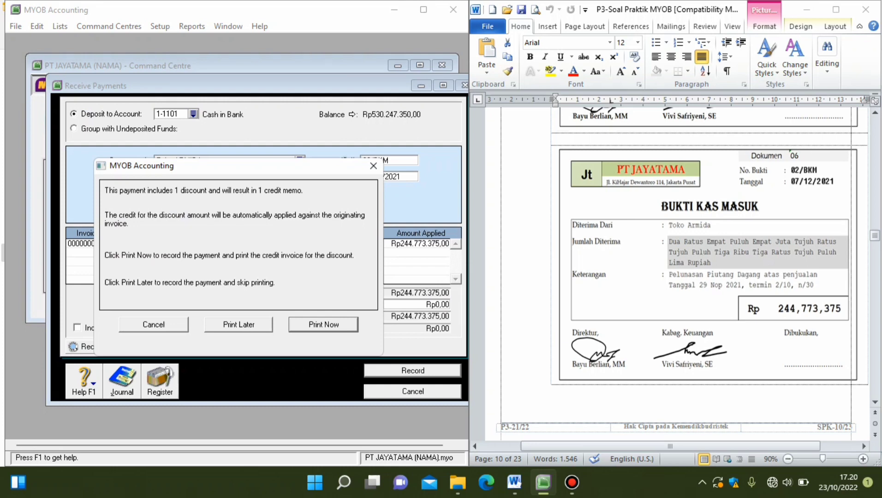
left_click(239, 324)
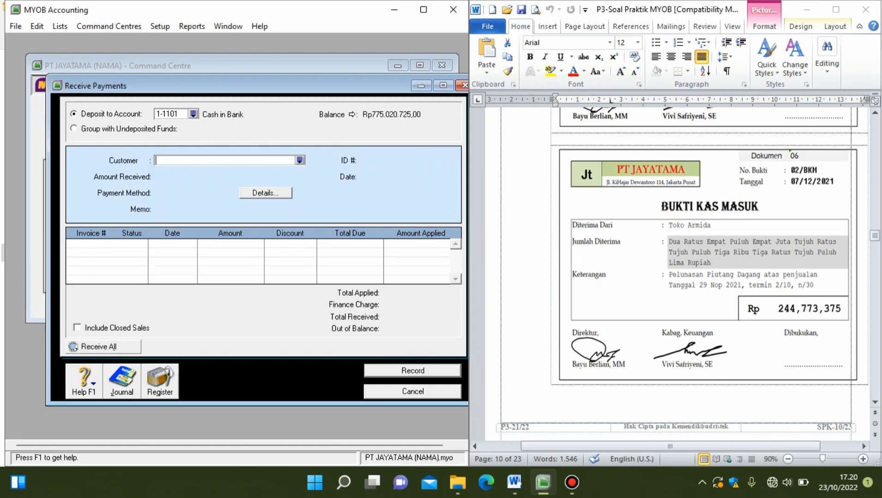
left_click(413, 392)
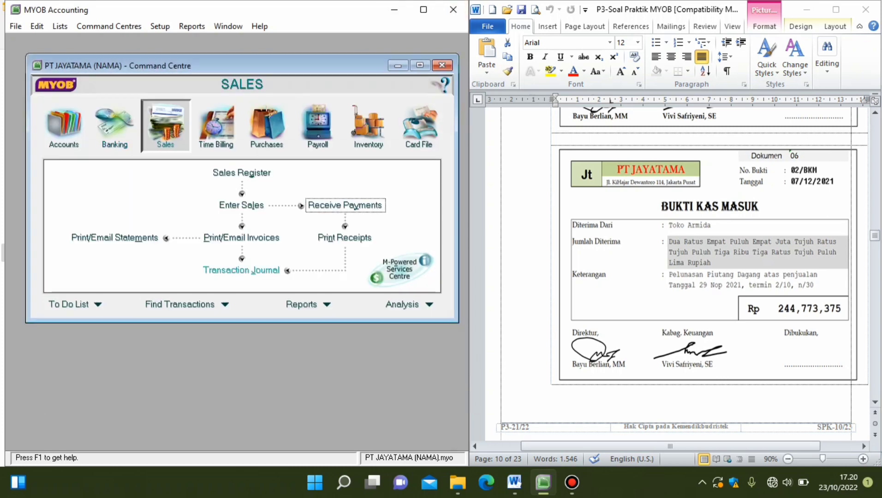
Step: Examine the Toko ARMIDA payment and discount entries of 07/12/2021 among all transactions in the maximized Transaction Journal
left_click(241, 270)
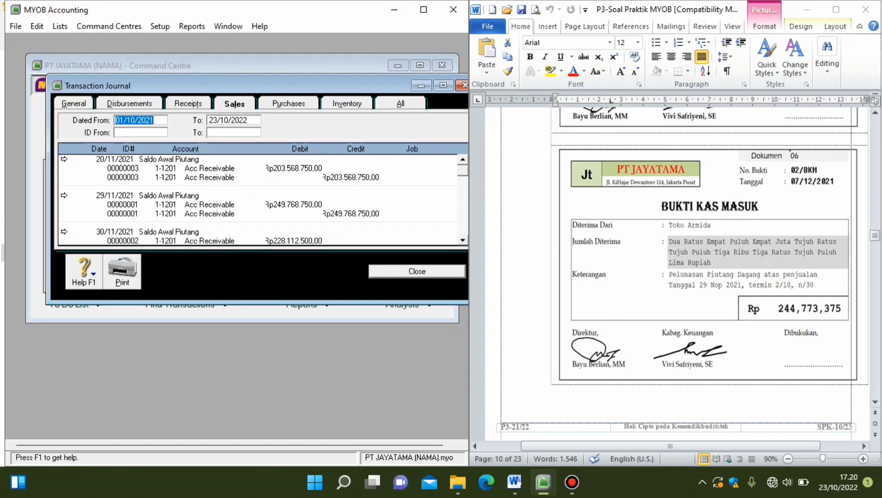
left_click(400, 104)
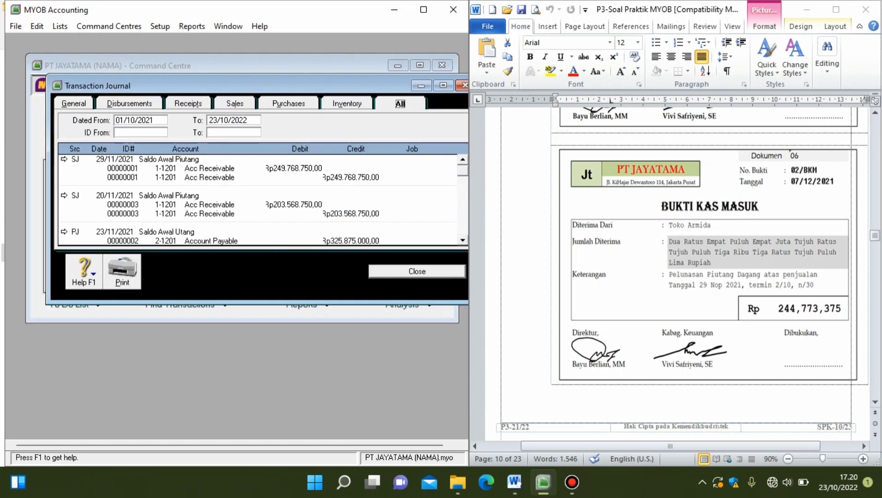
left_click(443, 85)
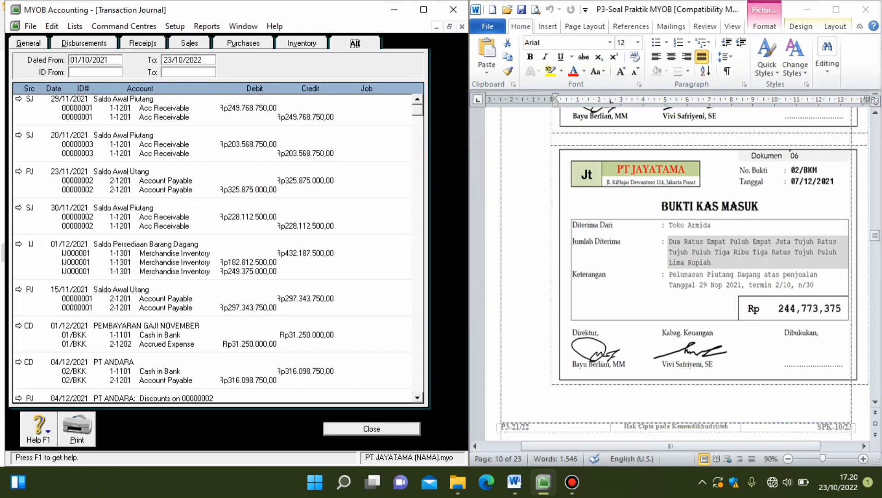
left_click_drag(417, 111, 417, 388)
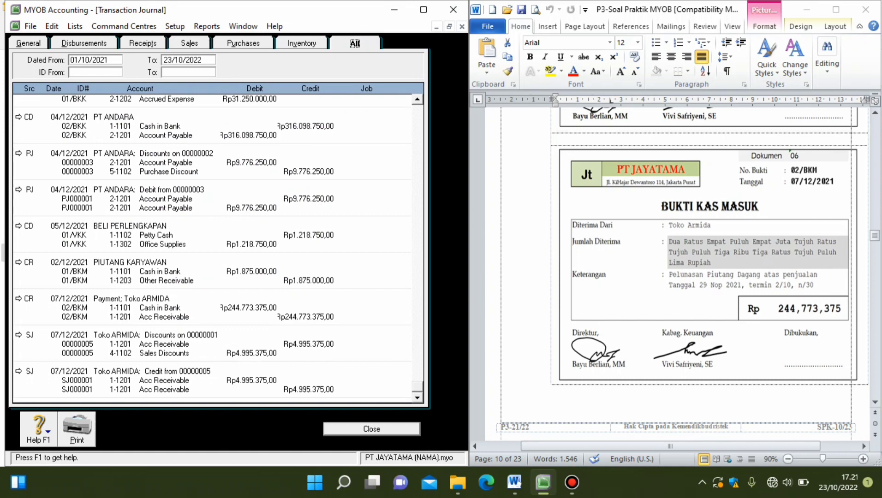
left_click(18, 299)
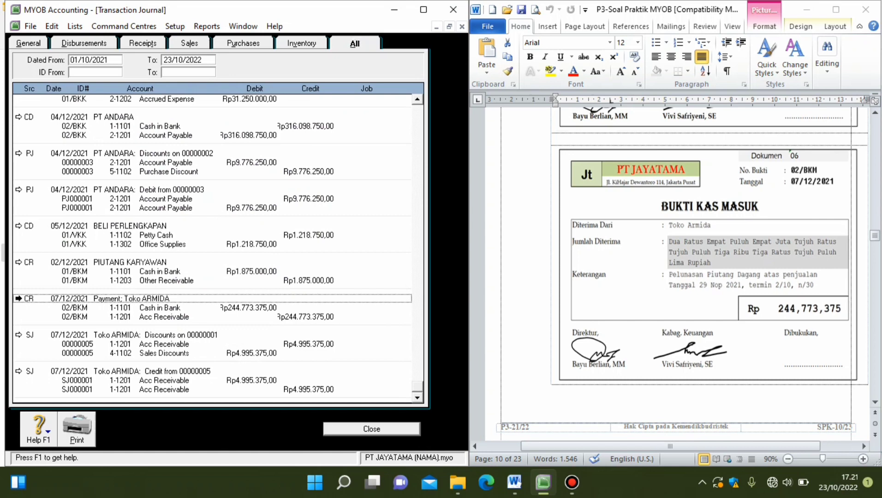
key("Return")
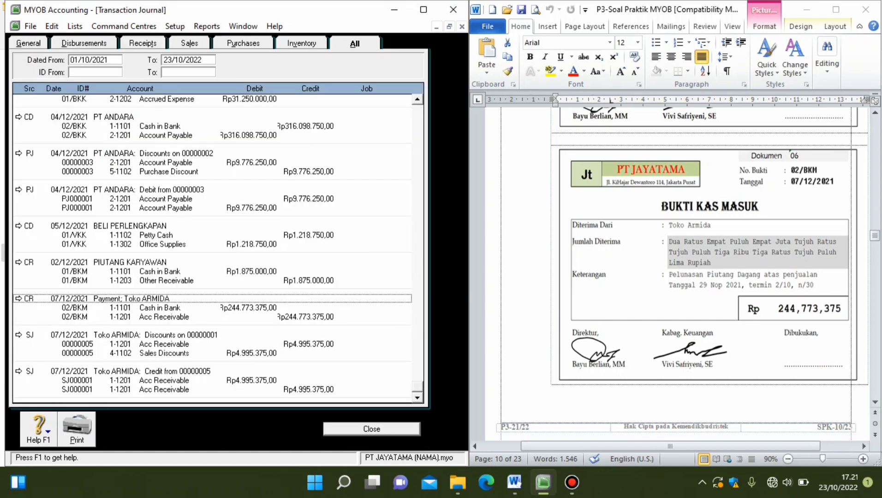